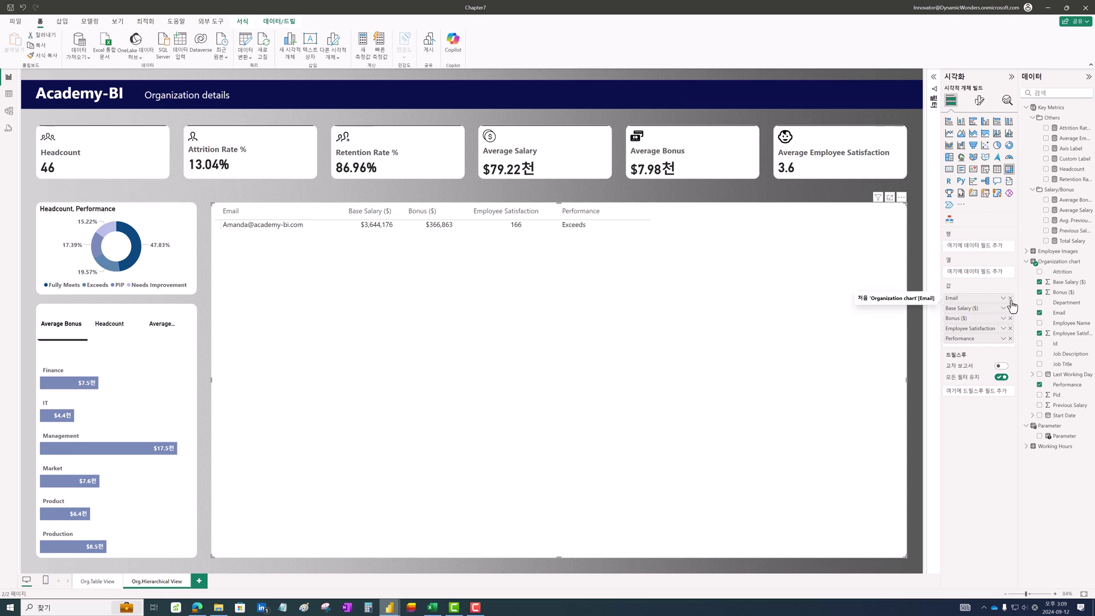
Remove all value fields from the large matrix visual and convert it to an xViz Performance Flow visual.
left_click(1010, 297)
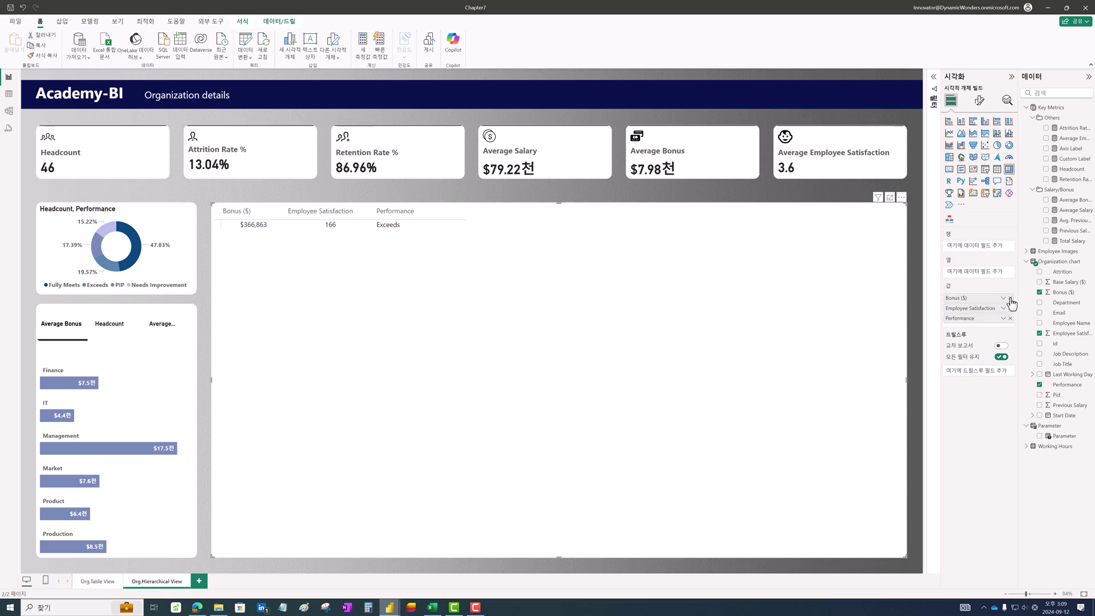
left_click(1010, 298)
left_click(1009, 298)
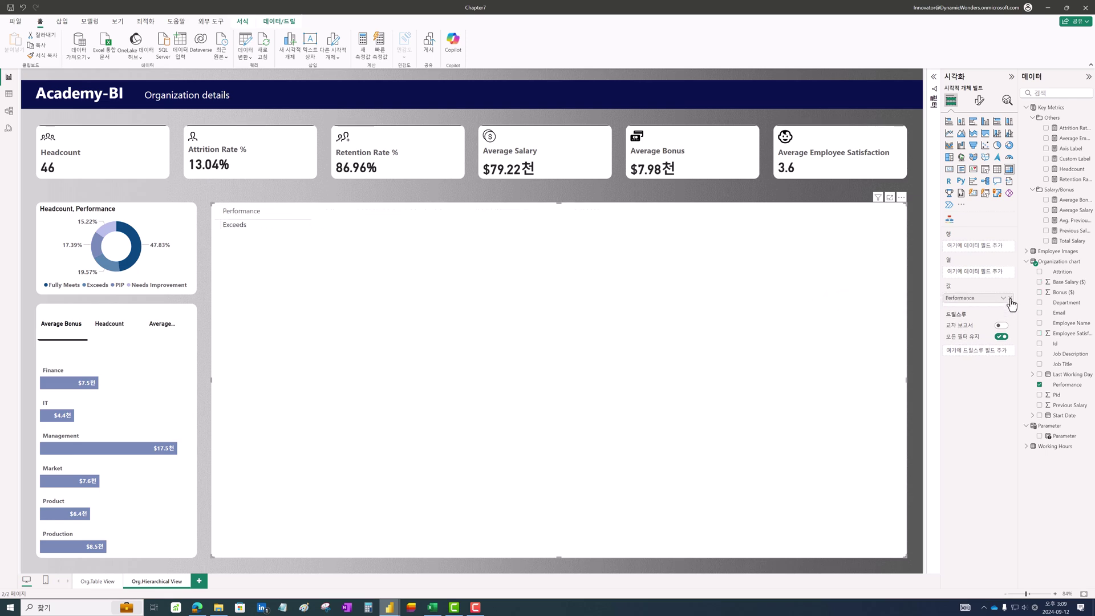
left_click(1010, 298)
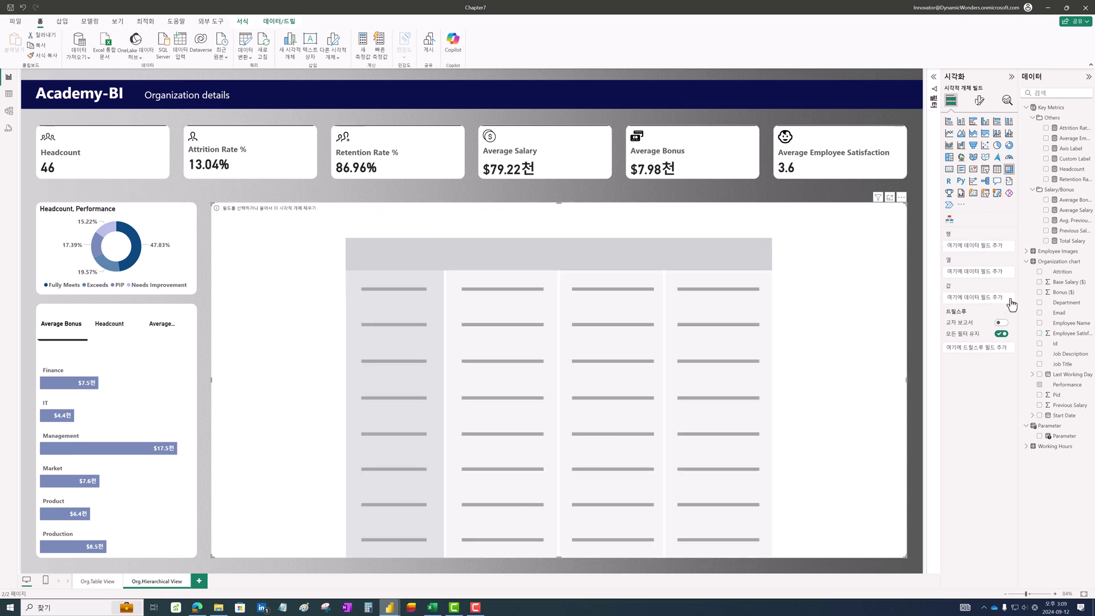
left_click(949, 225)
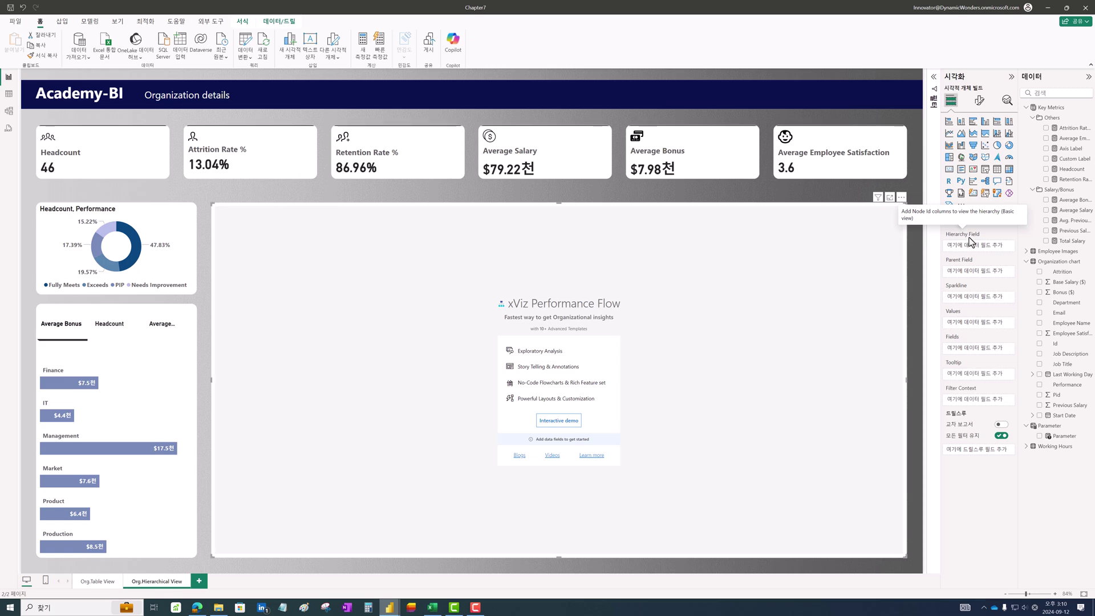
Assign Id as the Hierarchy Field, Pid as the Parent Field and Date from Working Hours as the Sparkline.
left_click_drag(1058, 348, 979, 245)
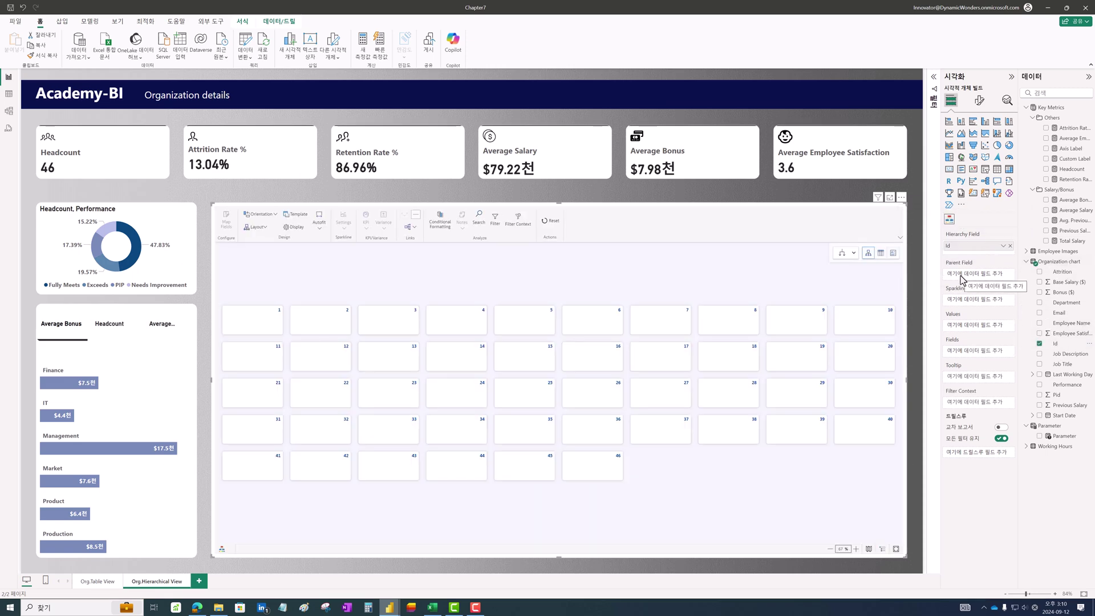
left_click_drag(1056, 394, 975, 275)
left_click(1026, 446)
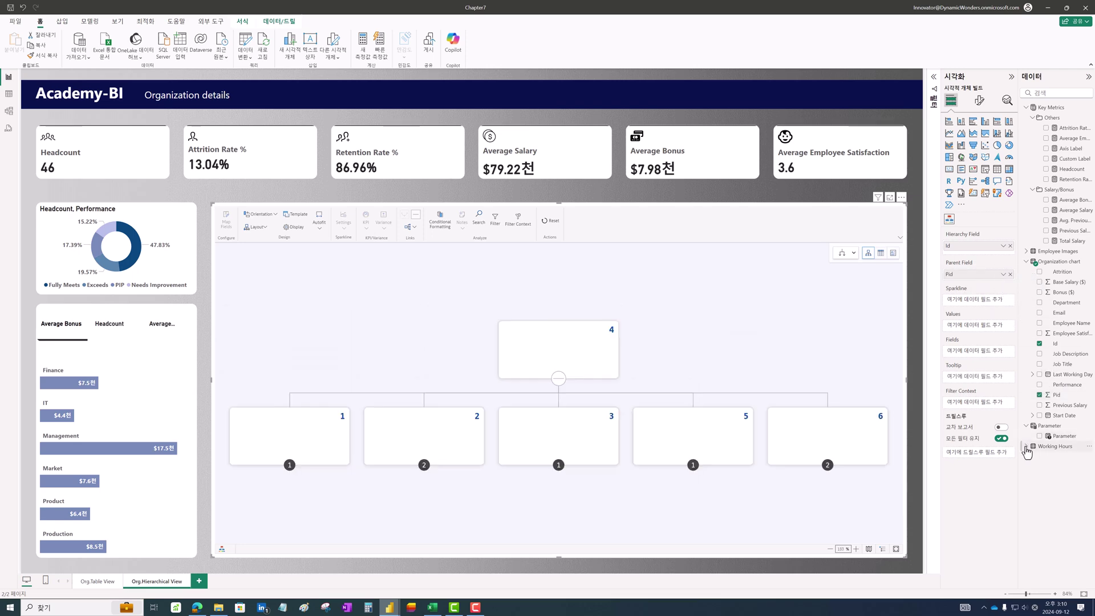
left_click_drag(1058, 456, 982, 303)
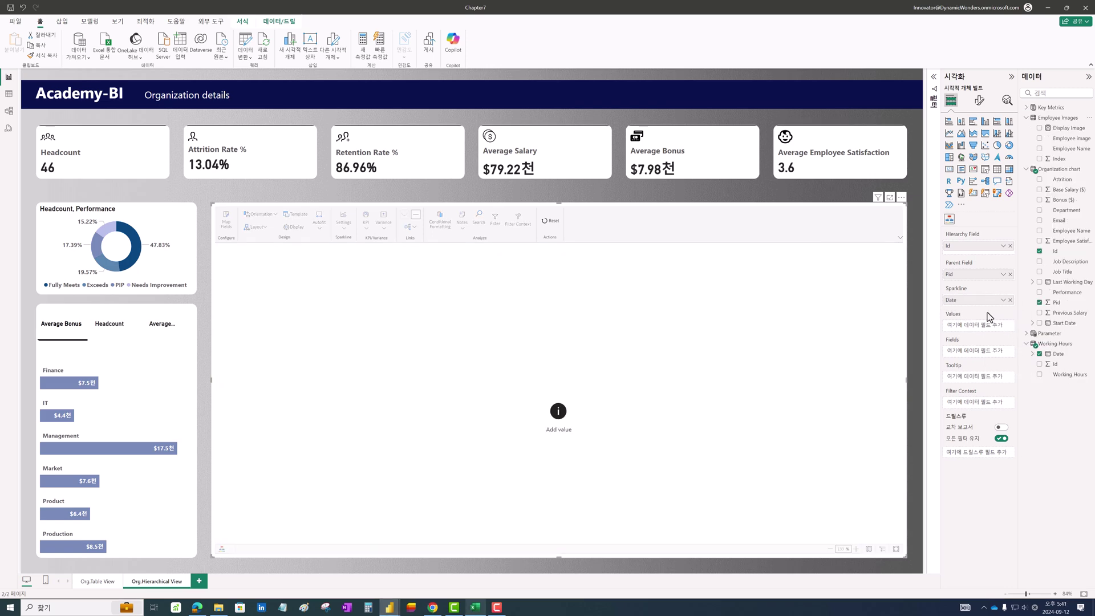
Add Base Salary ($), Previous Salary and Working Hours to the organization visual's Values.
left_click_drag(1065, 189, 982, 329)
left_click_drag(1059, 313, 993, 334)
left_click_drag(1067, 375, 980, 342)
Set the aggregation of Base Salary ($), Previous Salary and Working Hours in Values to average.
left_click(1003, 346)
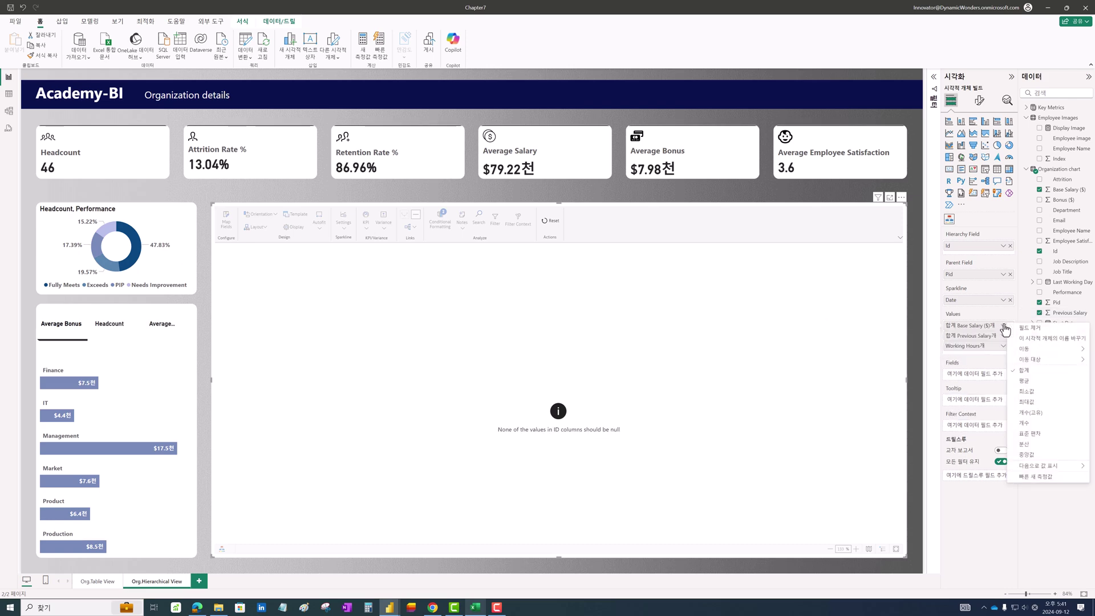
left_click(1018, 380)
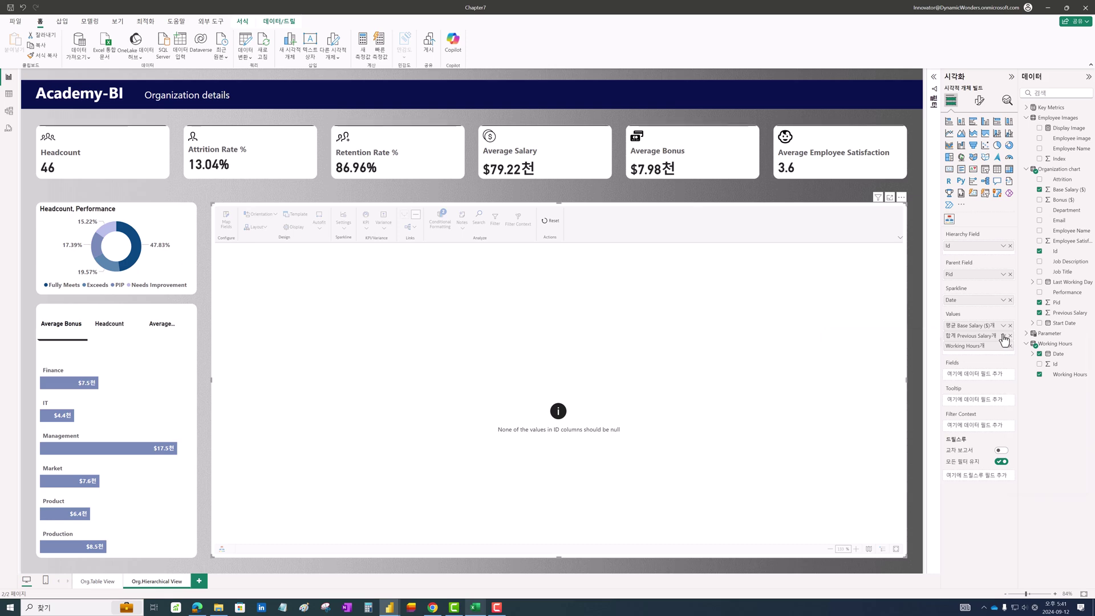
left_click(1003, 335)
left_click(1018, 392)
left_click(1003, 345)
left_click(1017, 401)
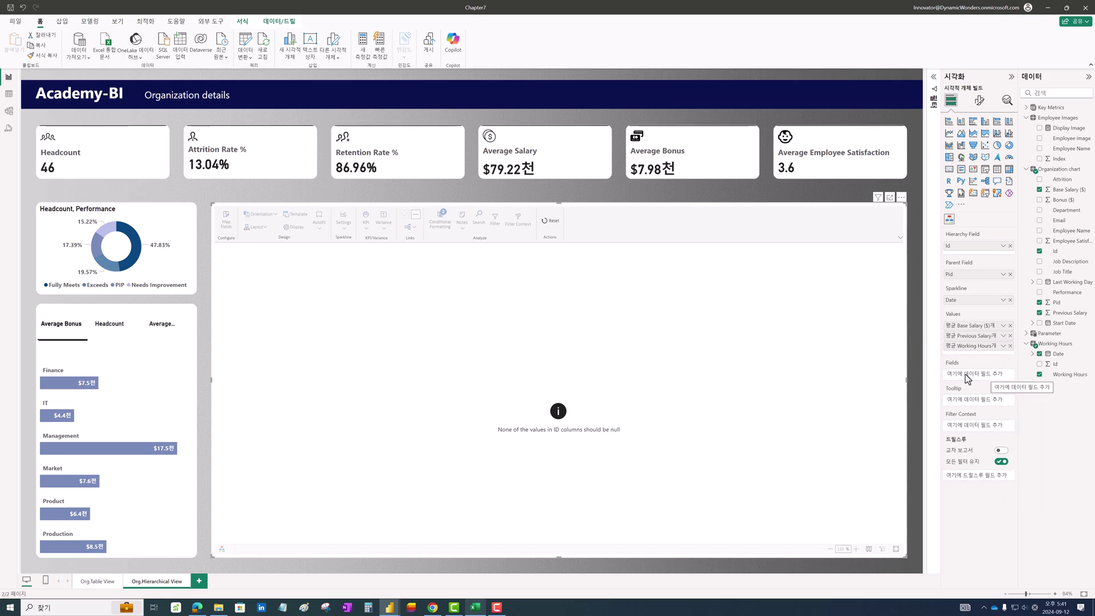
Add Employee Name from Employee Images, Job Title, Performance and Display Image to the visual's Fields.
left_click_drag(1077, 153, 974, 374)
left_click_drag(1065, 272, 977, 379)
left_click_drag(1066, 292, 992, 389)
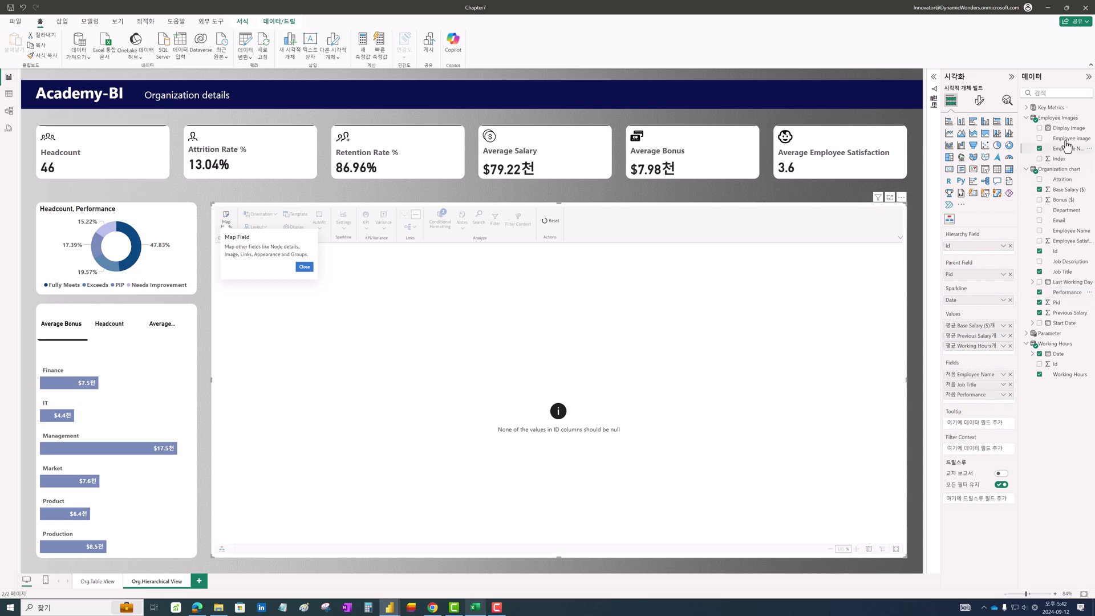
left_click_drag(1068, 127, 983, 402)
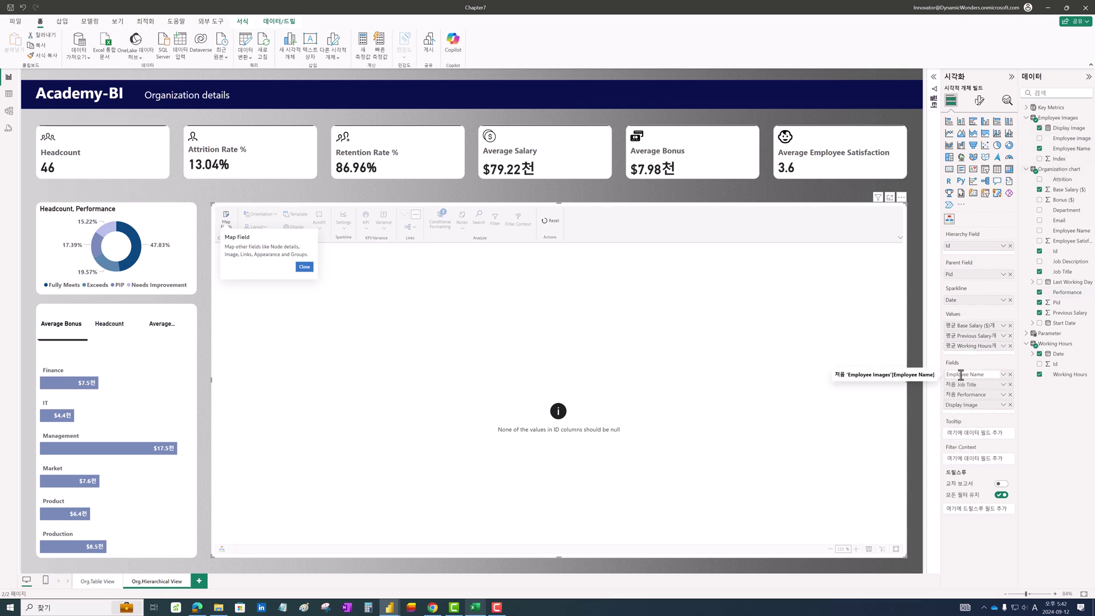
Add Last Working Day and Start Date to the visual's Tooltip.
left_click_drag(1066, 281, 981, 431)
left_click_drag(1064, 323, 987, 438)
left_click_drag(986, 434, 985, 435)
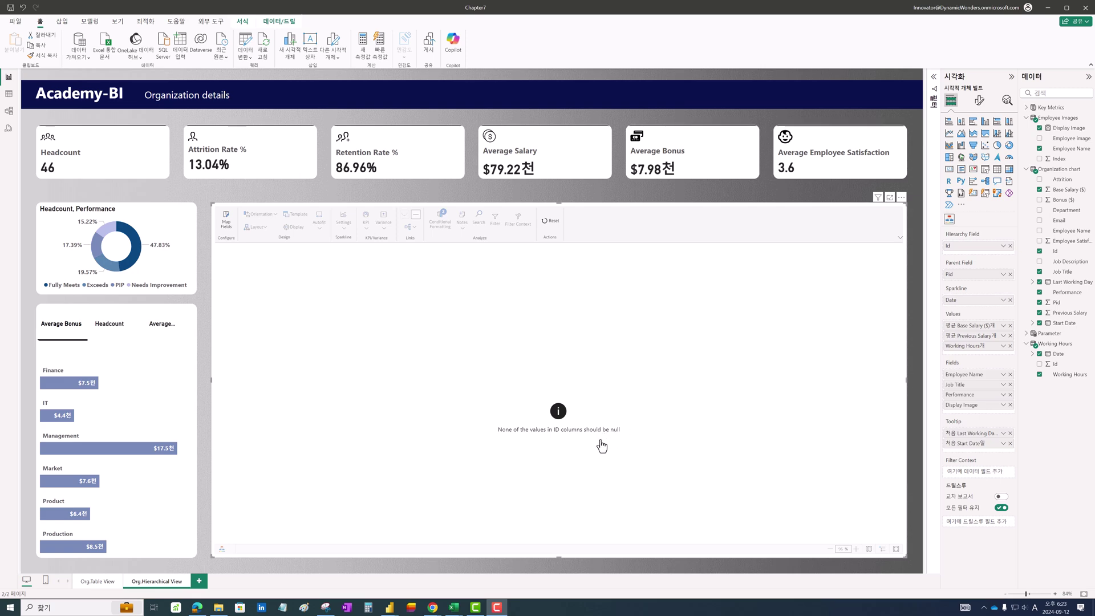
Edit the relationship between Working Hours and Organization chart in the model to match on the Id column of both tables.
left_click(8, 111)
double_click(143, 272)
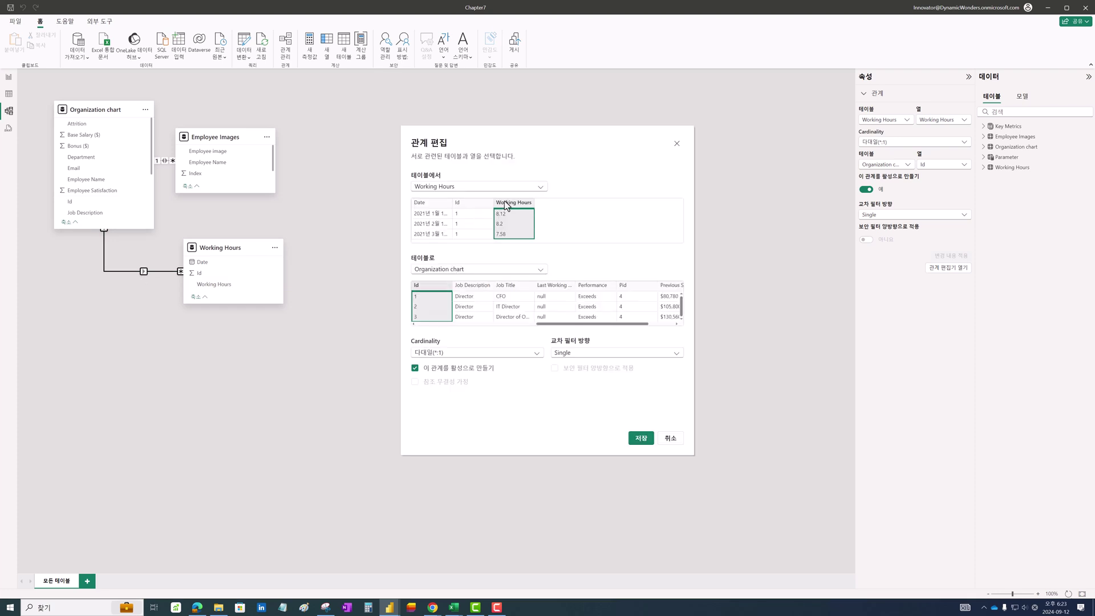
left_click(470, 202)
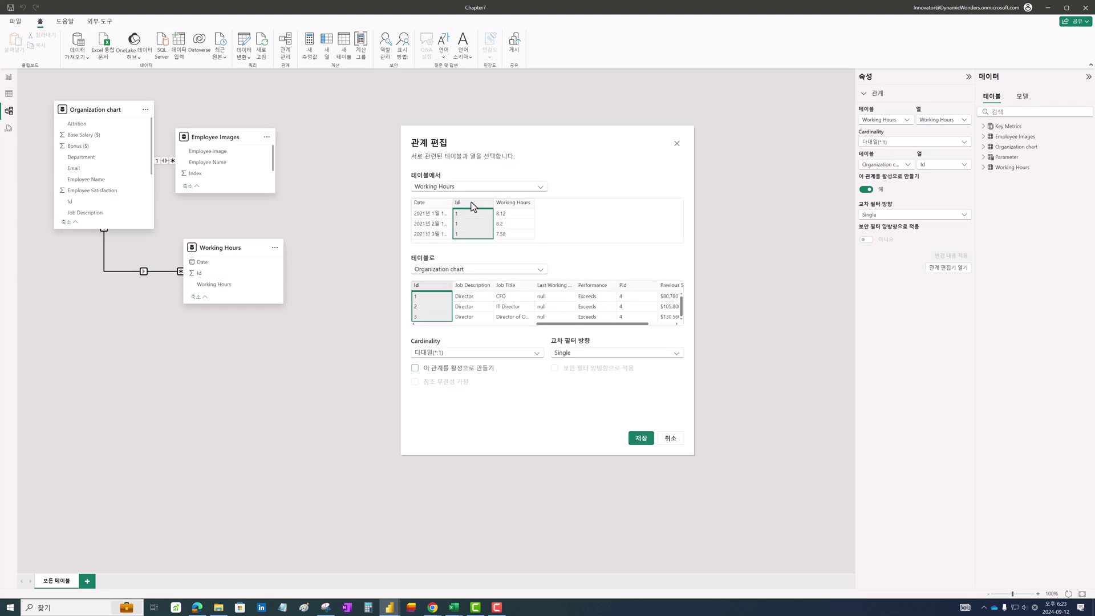
left_click(640, 438)
Activate the Working Hours (Id) to Organization chart (Id) relationship and return to the report page.
left_click(285, 50)
left_click(706, 236)
left_click(692, 287)
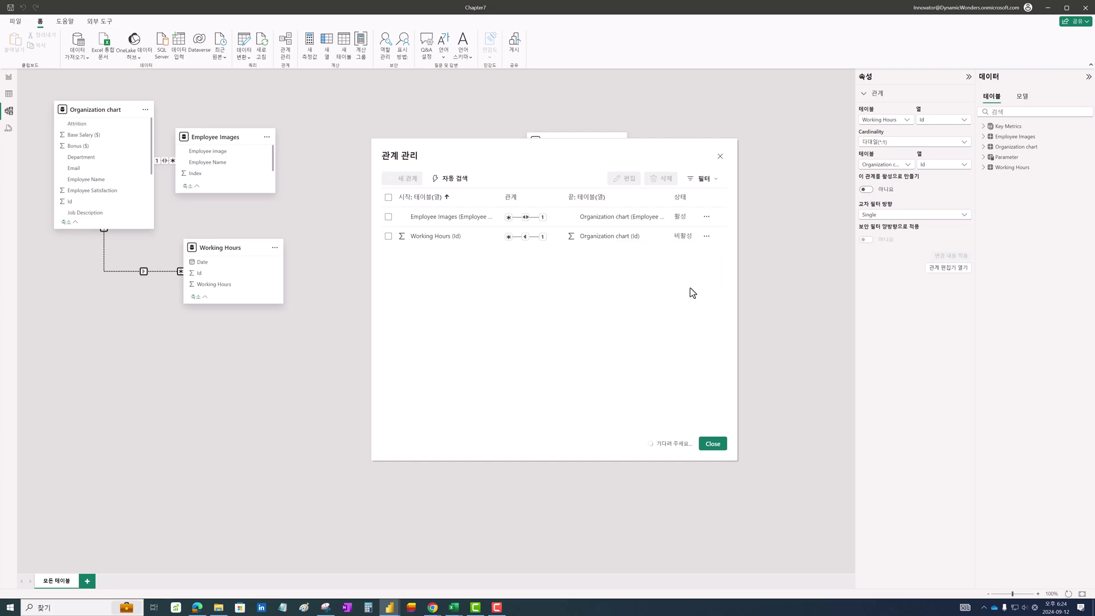
left_click(9, 77)
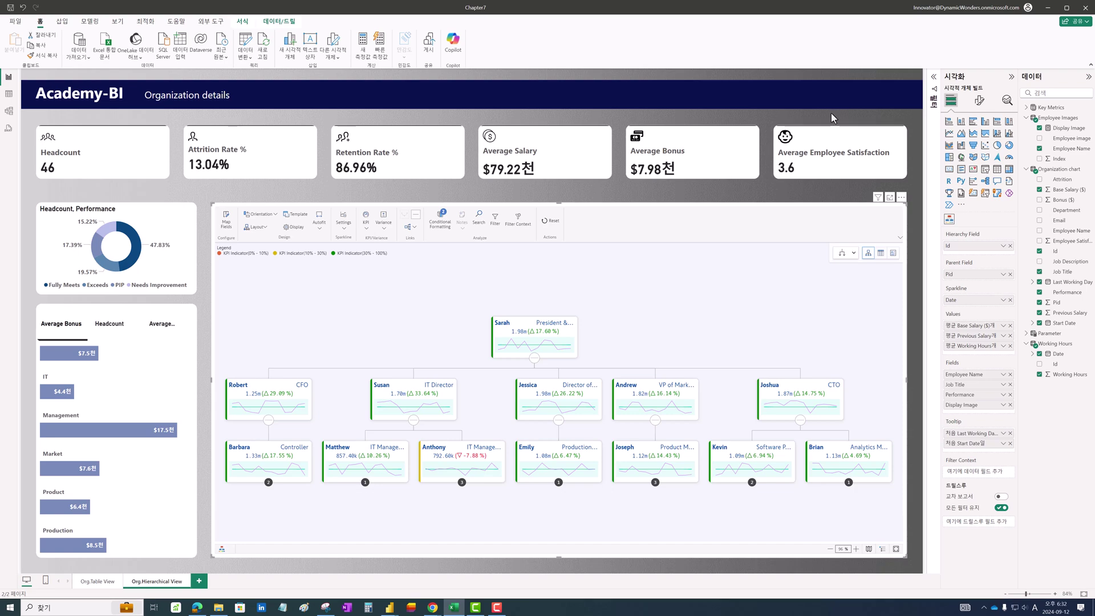
Add a calculated column named Department Color to the Organization chart table, starting its formula with the name and equals sign.
left_click(8, 94)
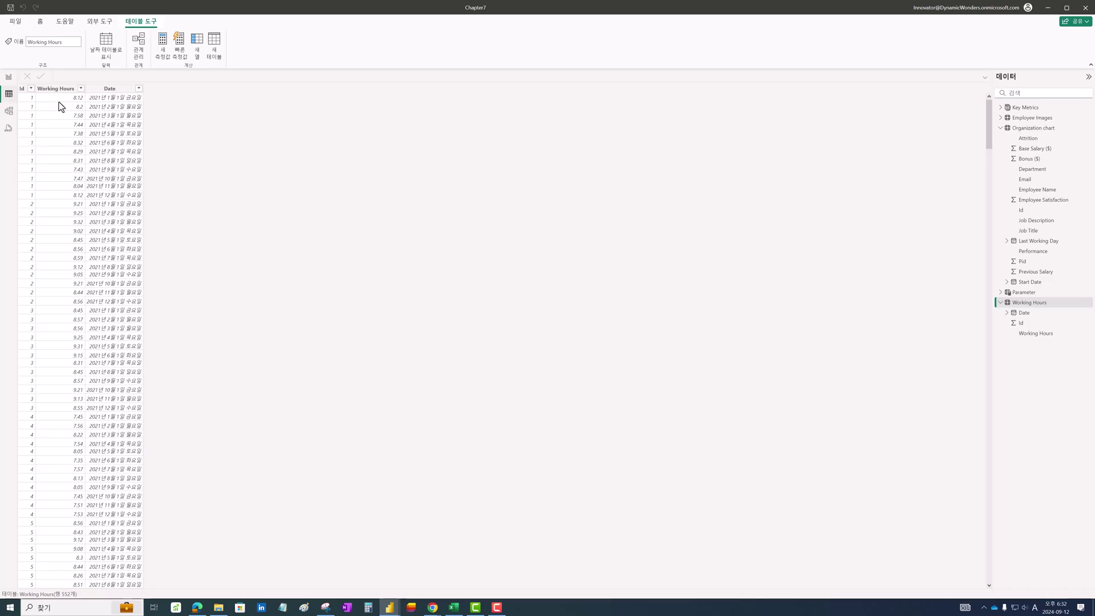
left_click(997, 128)
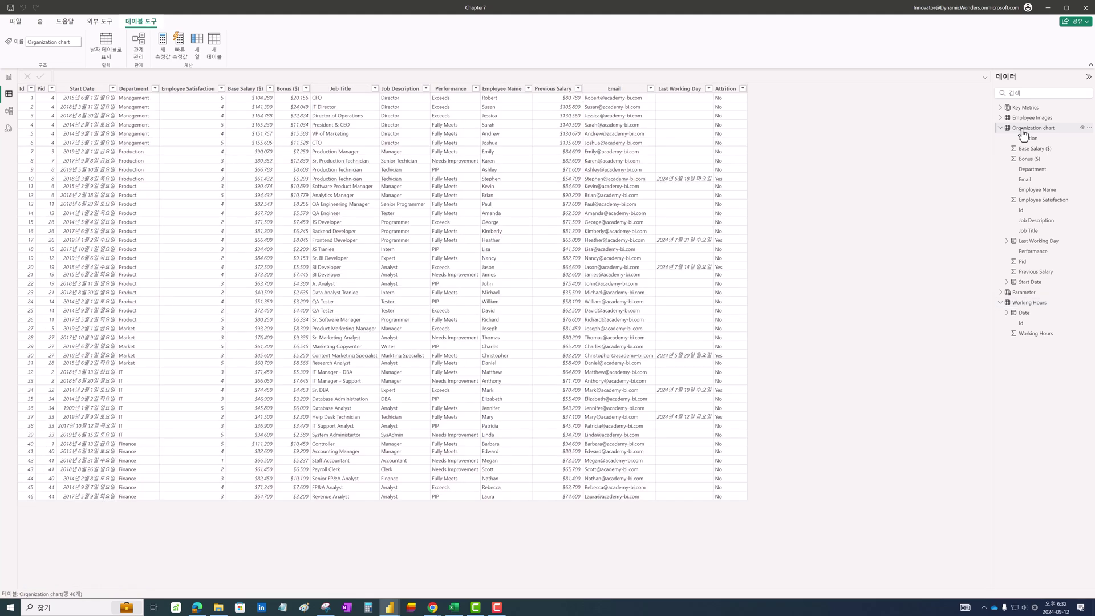
left_click(192, 53)
type("Depar")
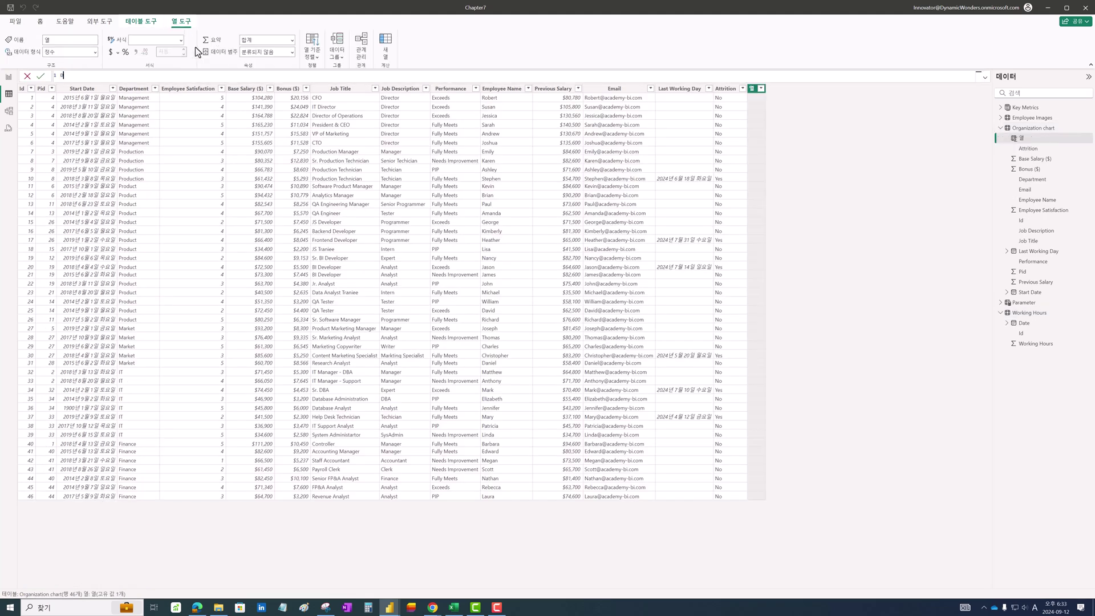
type("tment Color =")
key("shift+Return")
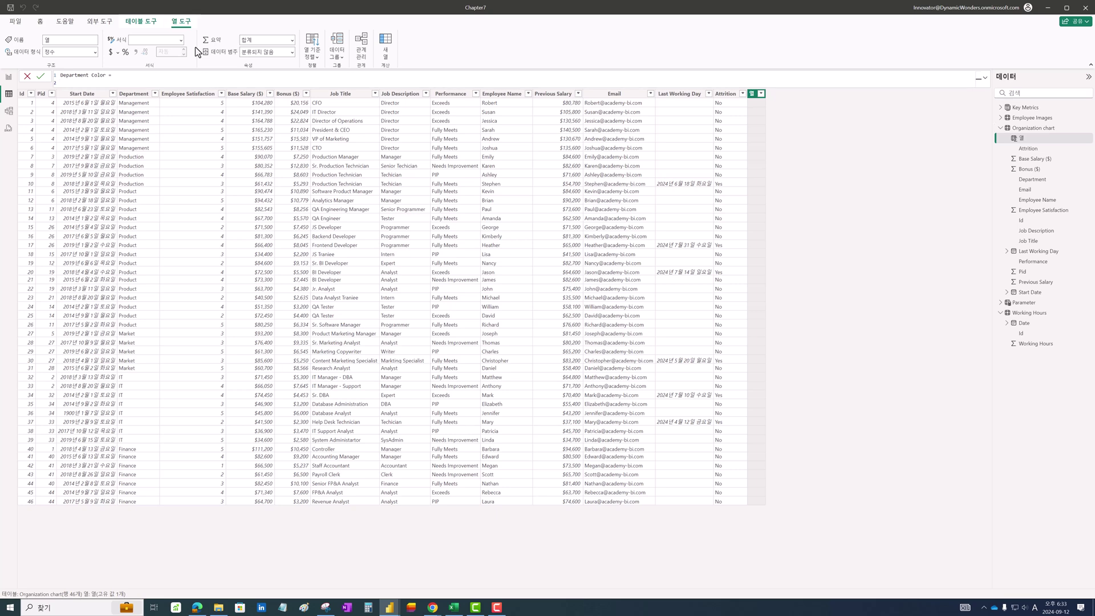
Begin the Department Color formula with a SWITCH function that evaluates TRUE().
type("swit")
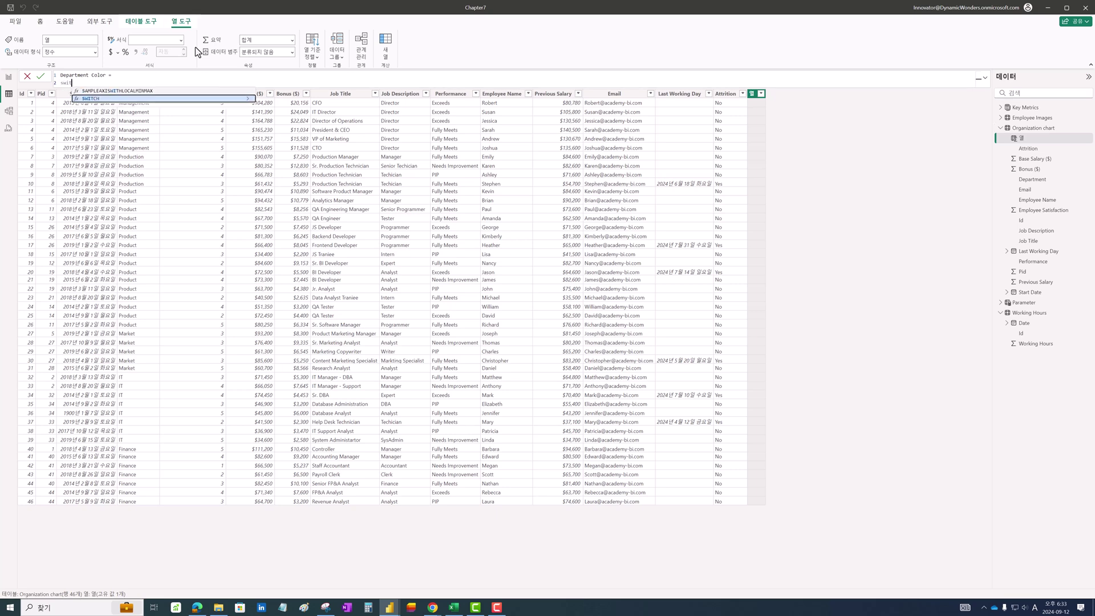
key("Tab")
key("shift+Return")
type("Tr")
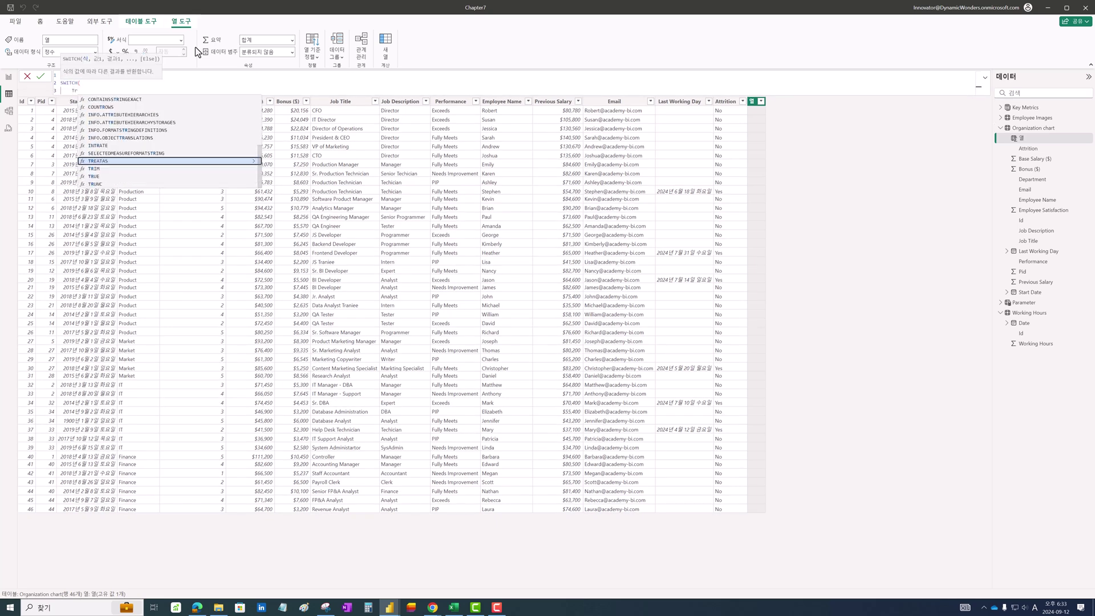
type("u")
key("Tab")
type("),")
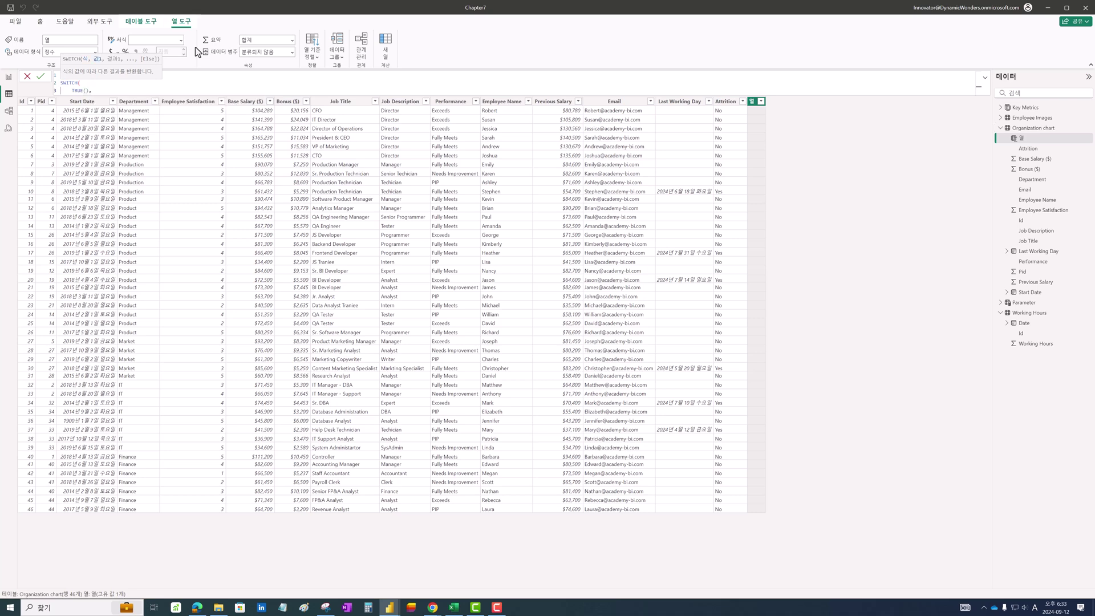
Add a SWITCH condition returning "#14949" when 'Organization chart'[Department] equals "Management".
key("shift+Return")
type("'[Dep")
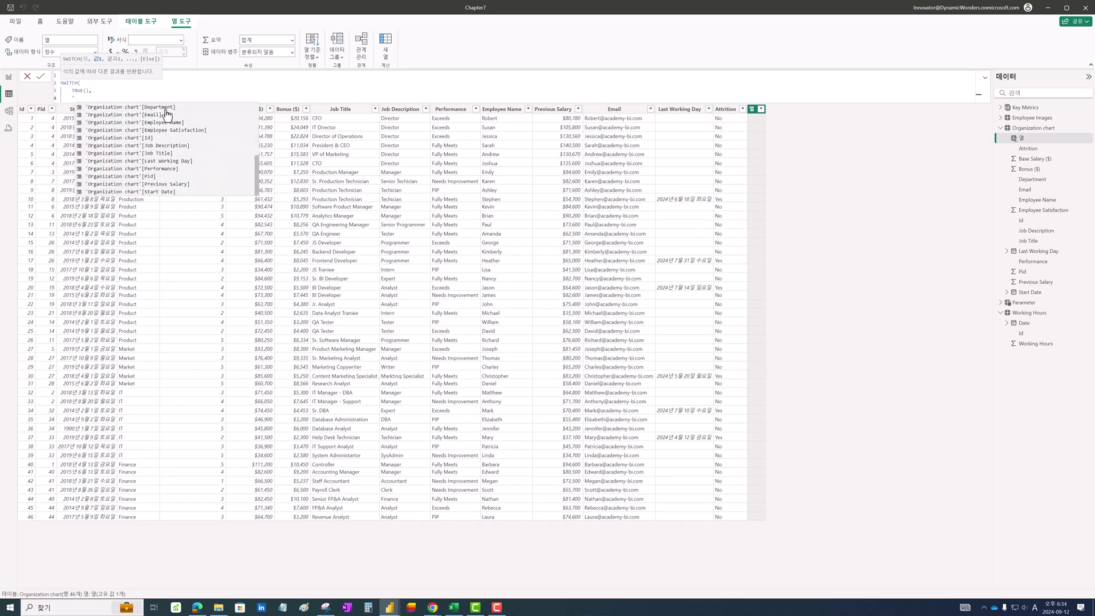
key("Tab")
type("= \"")
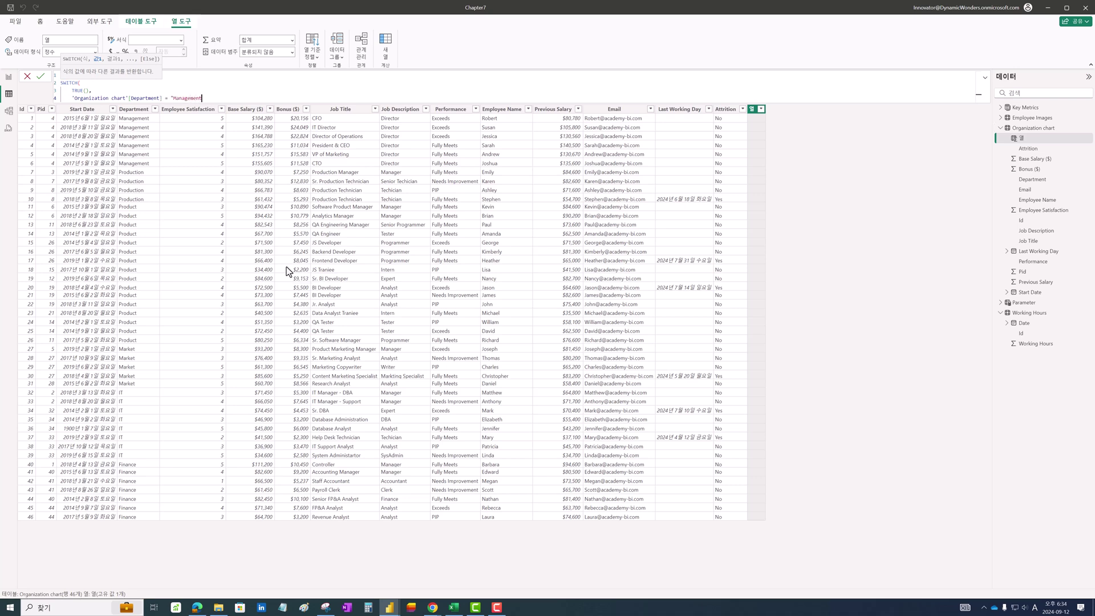
type("Management\", \"#14949")
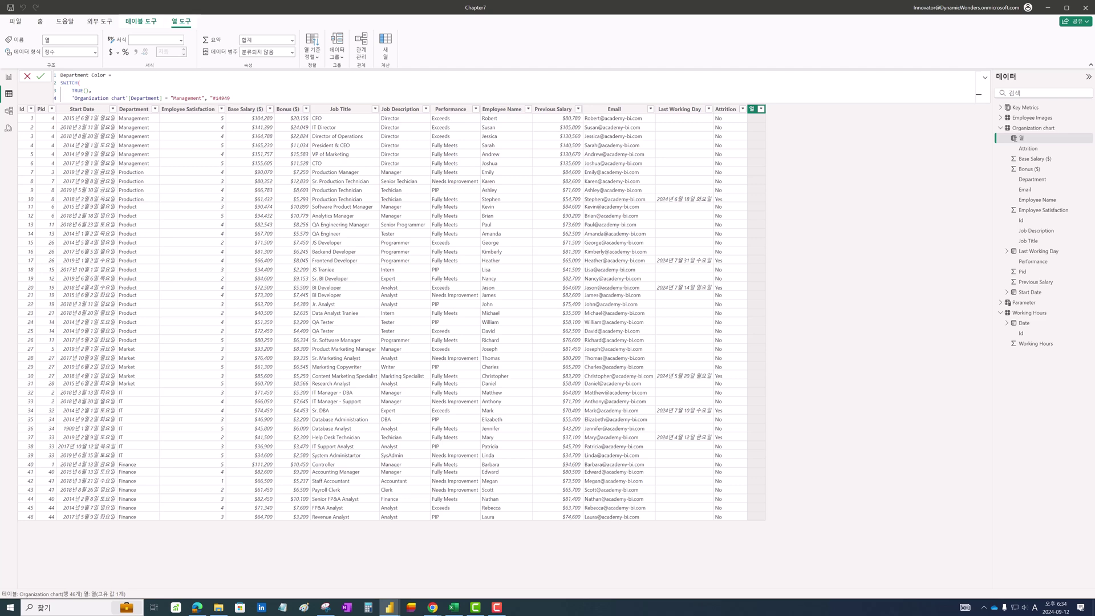
type("\",")
Add a SWITCH condition returning "#5E6C82" when 'Organization chart'[Department] equals "Production".
key("shift+Return")
type("'")
scroll(151, 163, "down", 3)
key("Tab")
type("= \"")
left_click_drag(173, 106, 71, 109)
left_click(176, 106)
type("Production\", \"#5E6C82\",")
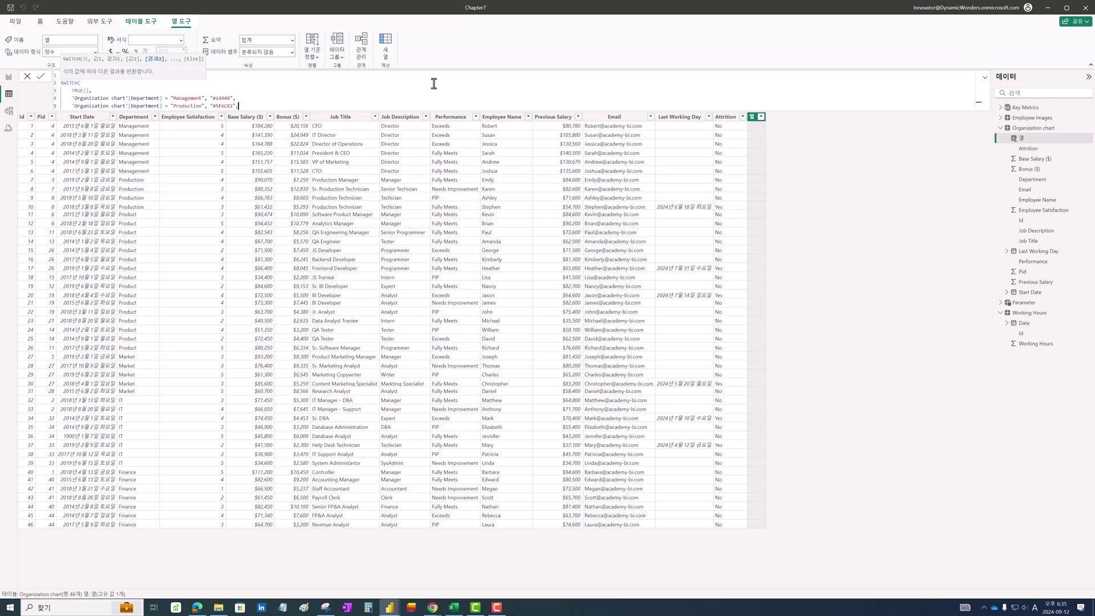
Add a SWITCH condition returning "#45B2E4" when 'Organization chart'[Department] equals "Product".
key("shift+Return")
type("'Organization chart'[Department] = \"")
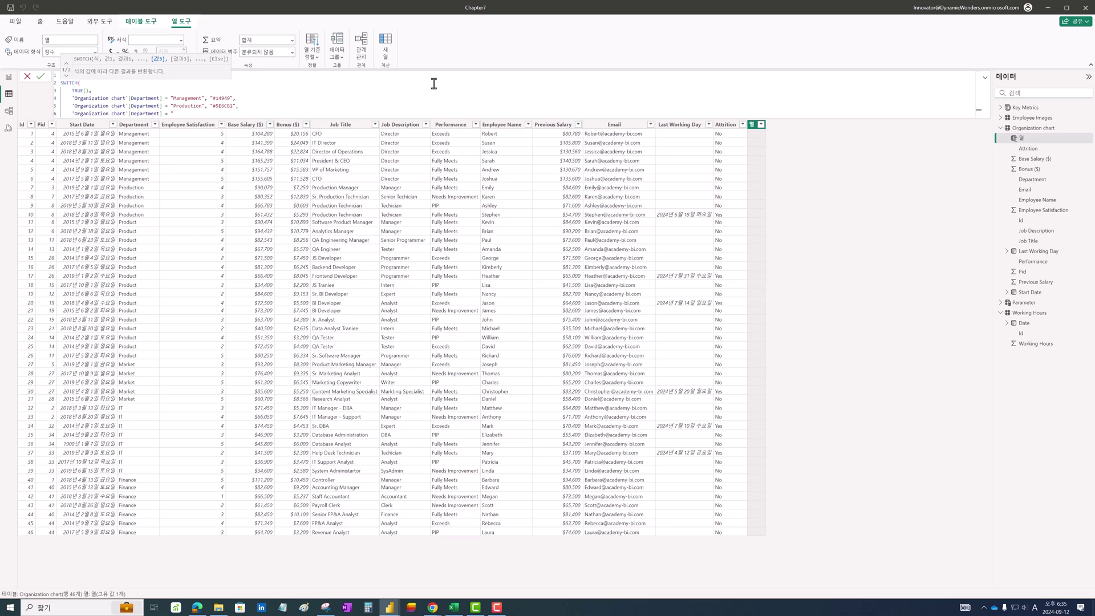
type("Product\", ")
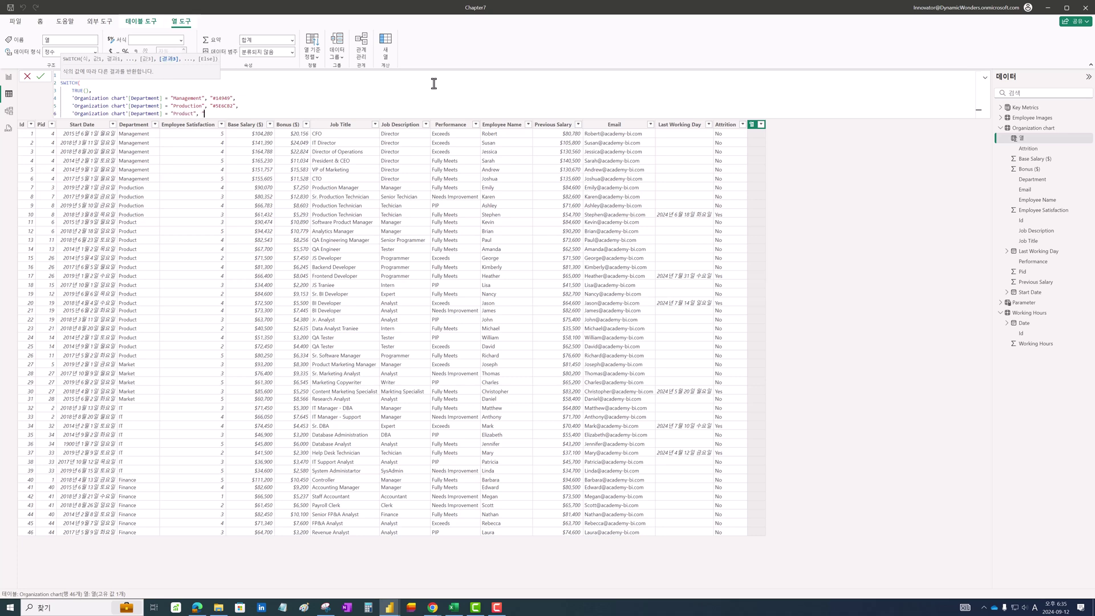
type("\"#45B2E4\",")
Add a SWITCH condition returning "#FCD738" when 'Organization chart'[Department] equals "Market".
key("shift+Return")
type("'Organization chart'[Department] = \"Mar")
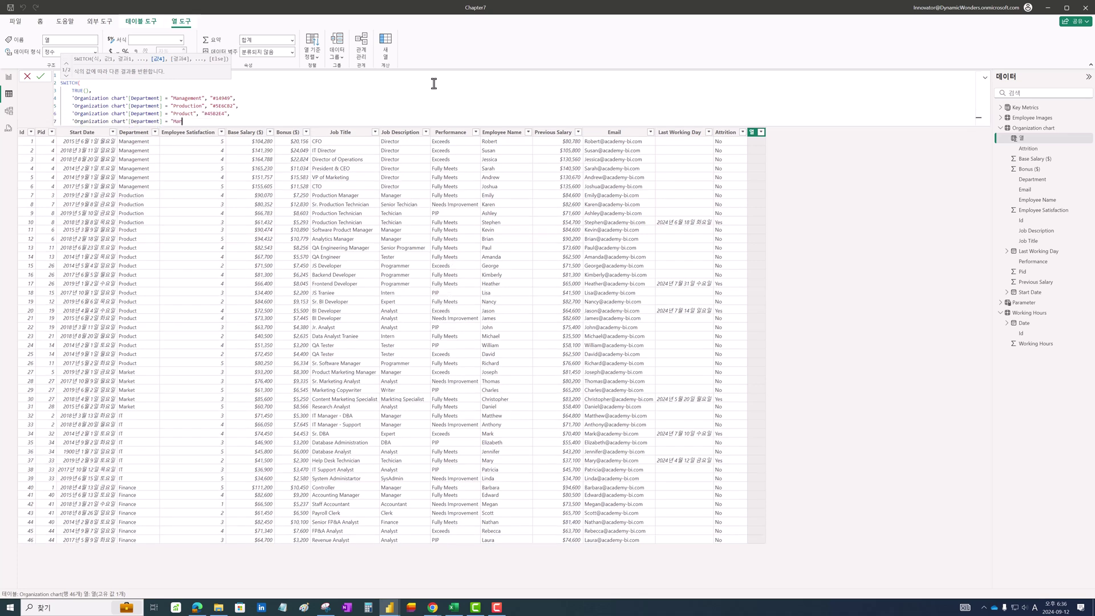
type("ket\", \"")
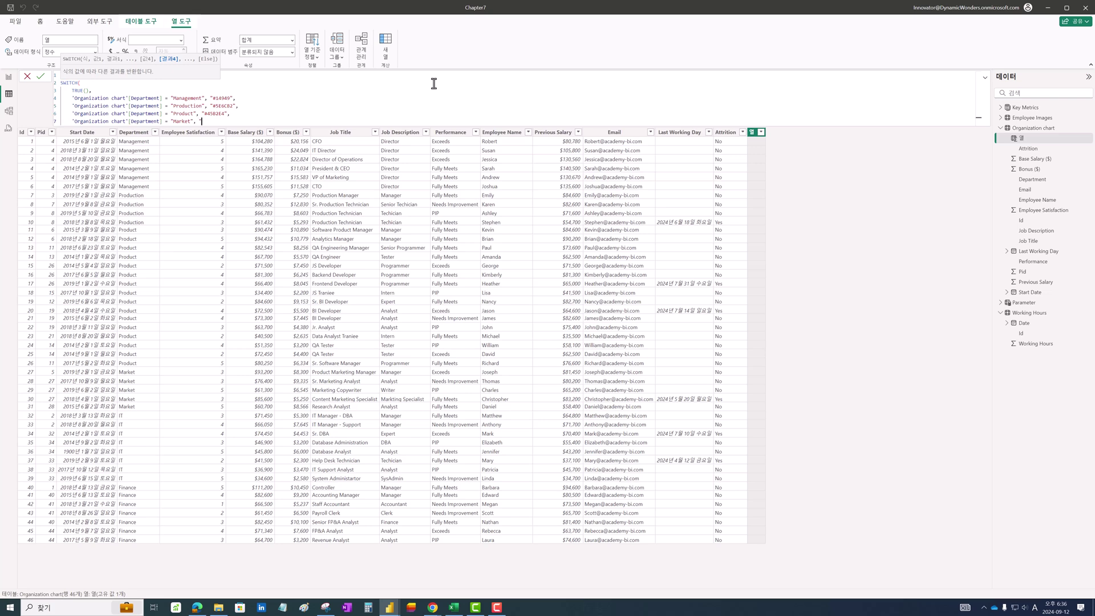
type("#FCD738\",")
Add a SWITCH condition returning "#F89821" when 'Organization chart'[Department] equals "IT".
key("shift+Return")
type("'Organization chart'[Department] = \"")
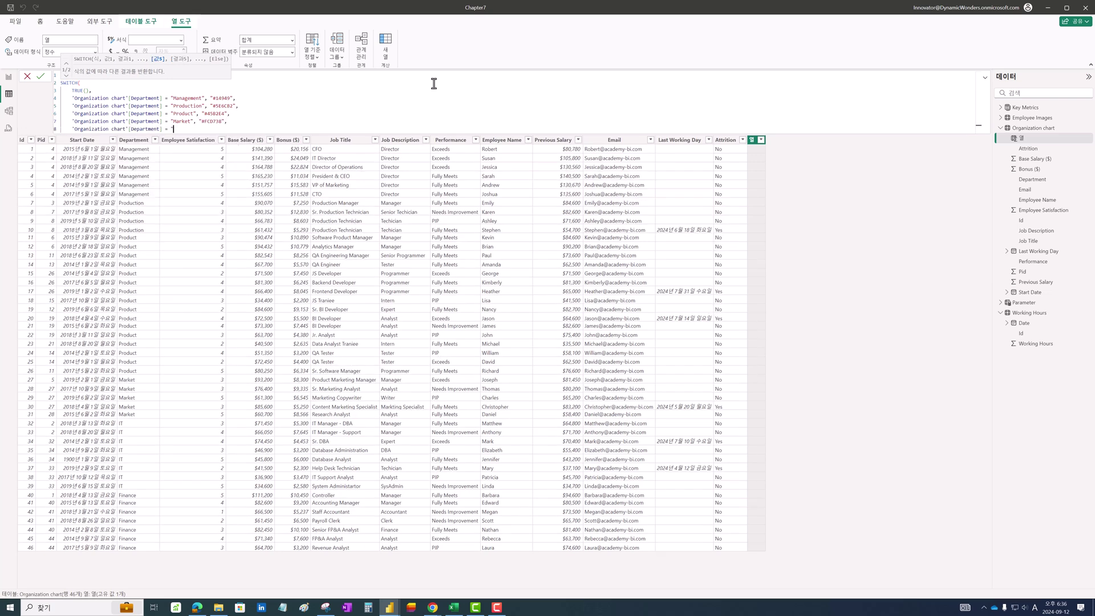
type("IT\", \"#F898")
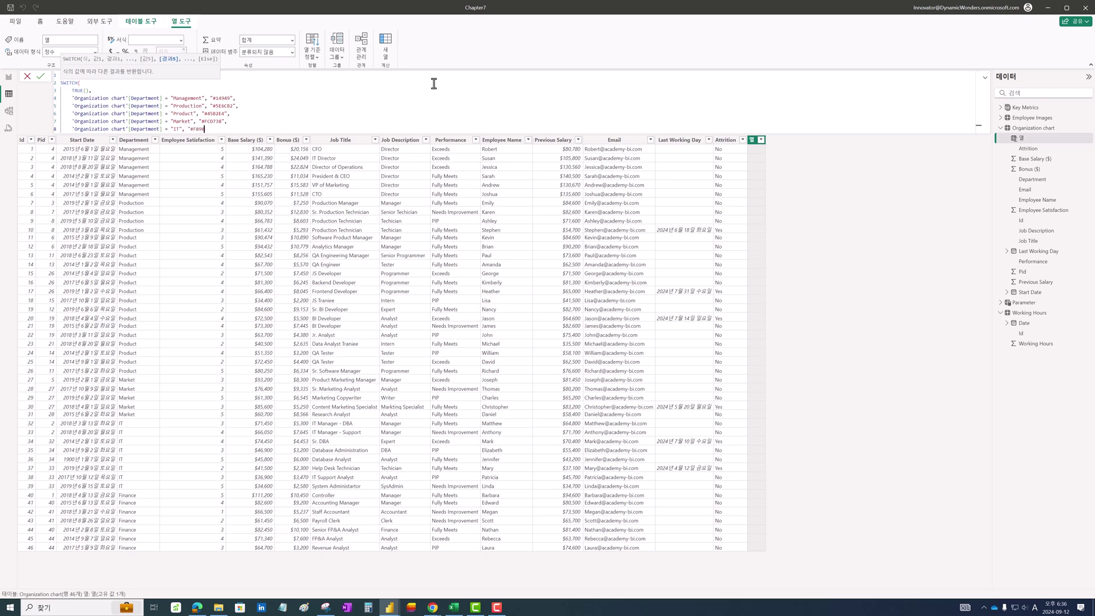
type("21\",")
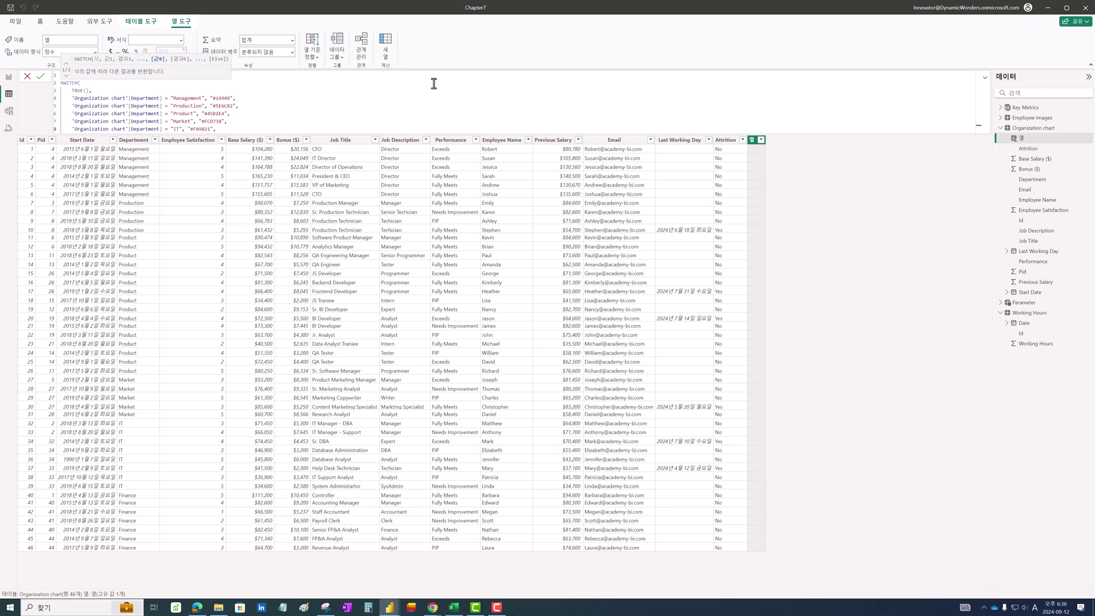
Add a SWITCH condition returning "#42A047" when 'Organization chart'[Department] equals "Finance", close the function and commit the Department Color formula.
key("shift+Return")
type("'Organization chart'[Department] = \"Finance\", \"#42A")
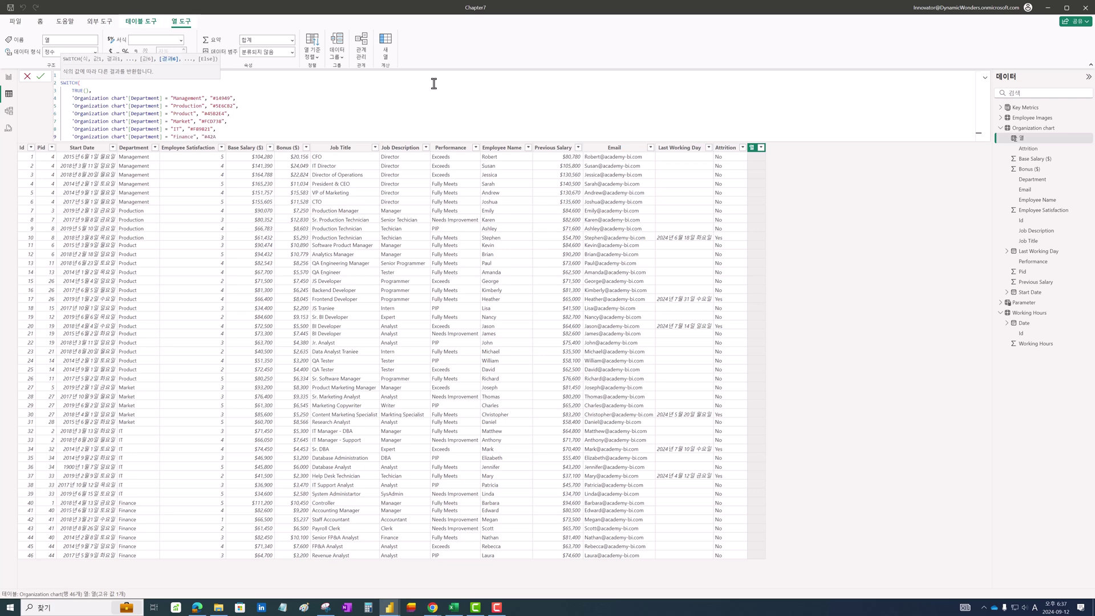
type("047\"")
key("shift+Return")
type(")")
key("Return")
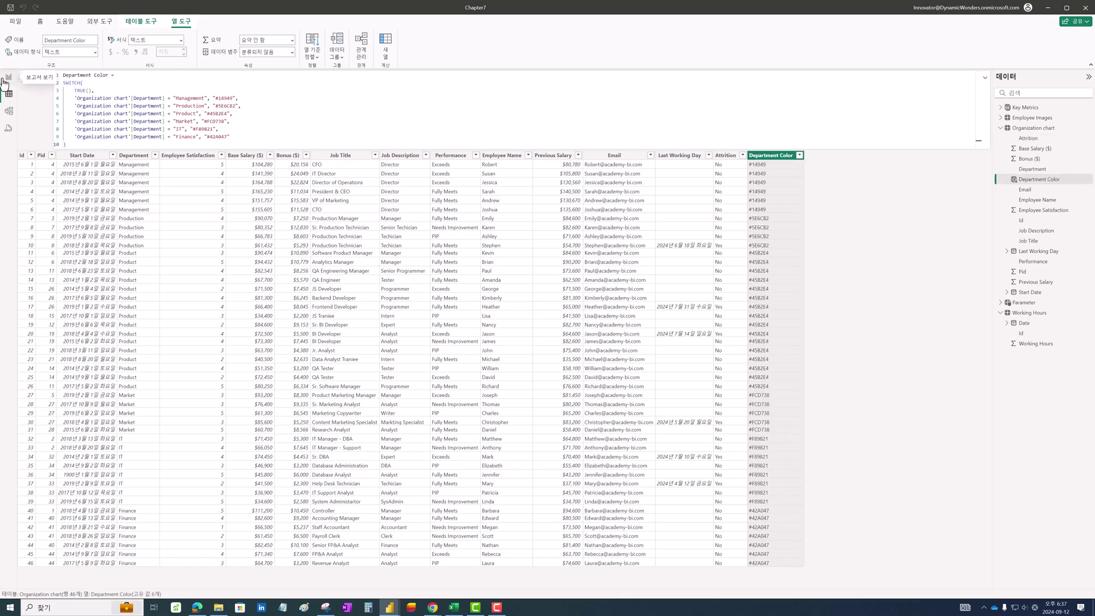
In the report view, add Department Color to the organization chart's Fields and expand the chart to all hierarchy levels.
left_click(9, 77)
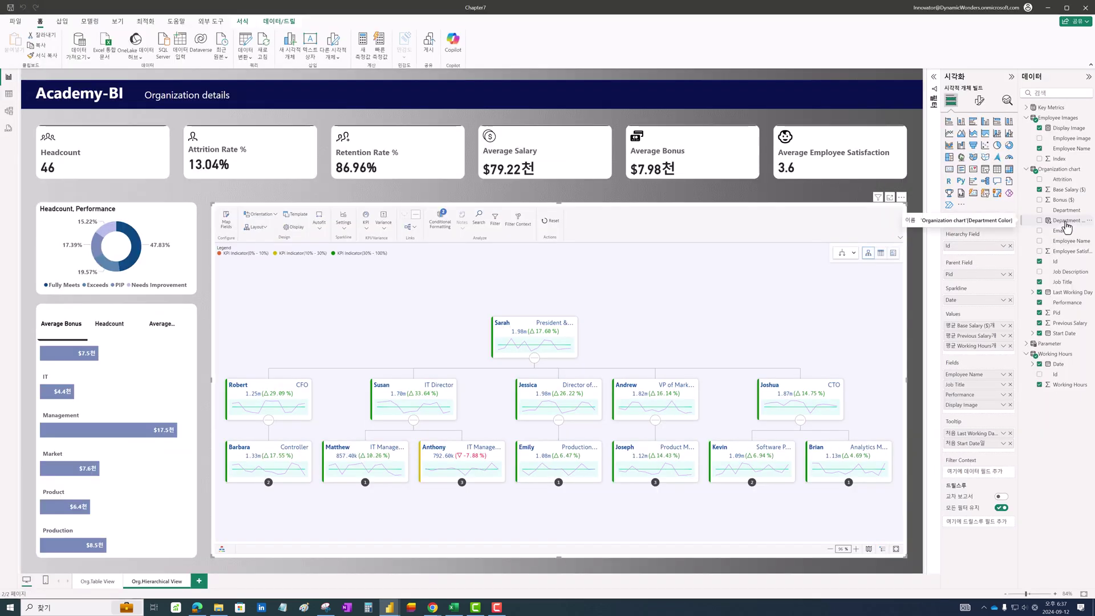
left_click_drag(1066, 227, 984, 414)
left_click(853, 256)
left_click(841, 308)
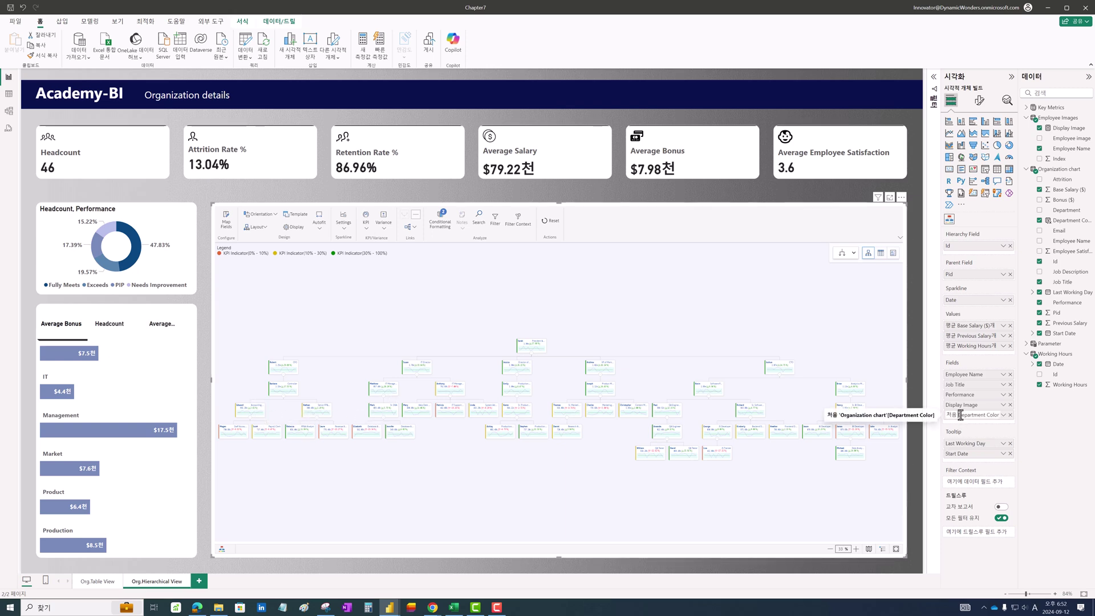
Rename the visual's newly added colour field to Department Color by removing its aggregation prefix.
key("BackSpace")
key("BackSpace")
key("BackSpace")
key("Return")
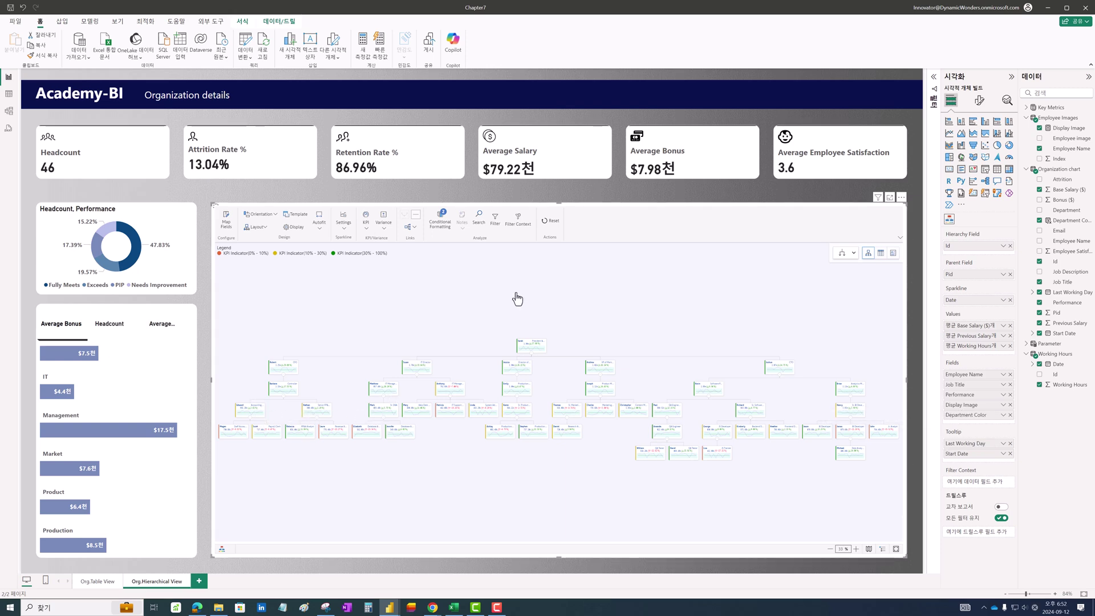
In the Field Map's node details, assign Job Title as title, Employee Name as subtitle and Display Image as image.
left_click(226, 224)
left_click_drag(548, 344, 554, 368)
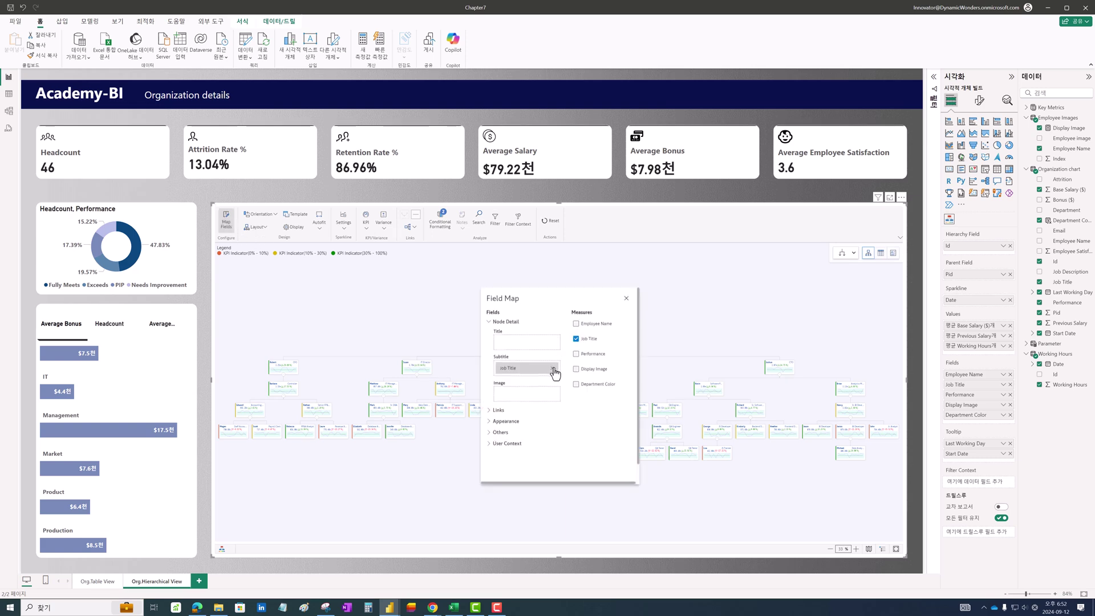
left_click(552, 368)
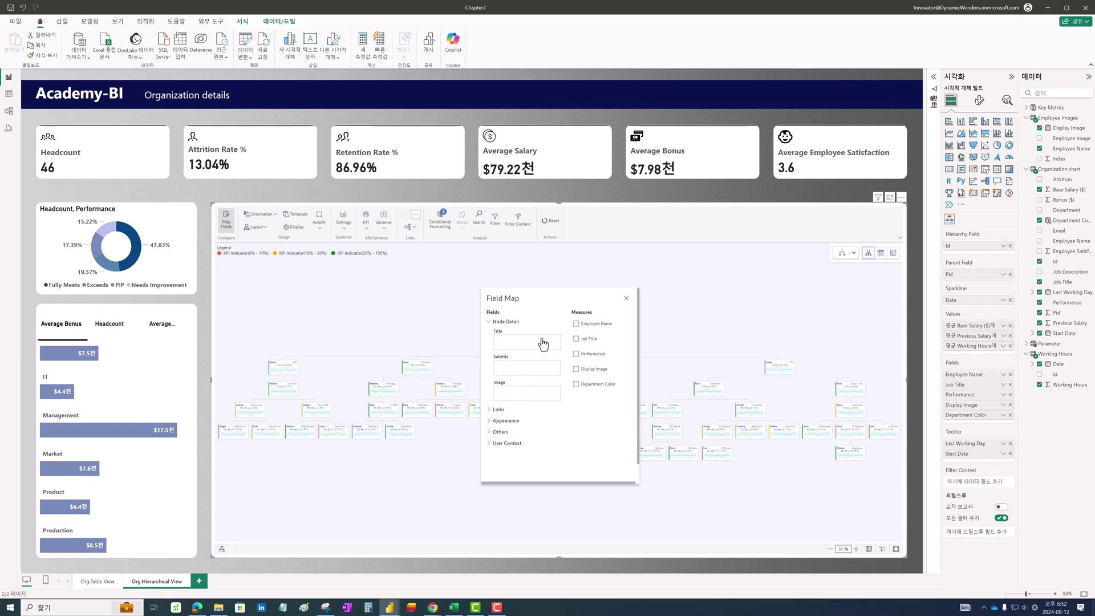
left_click(576, 339)
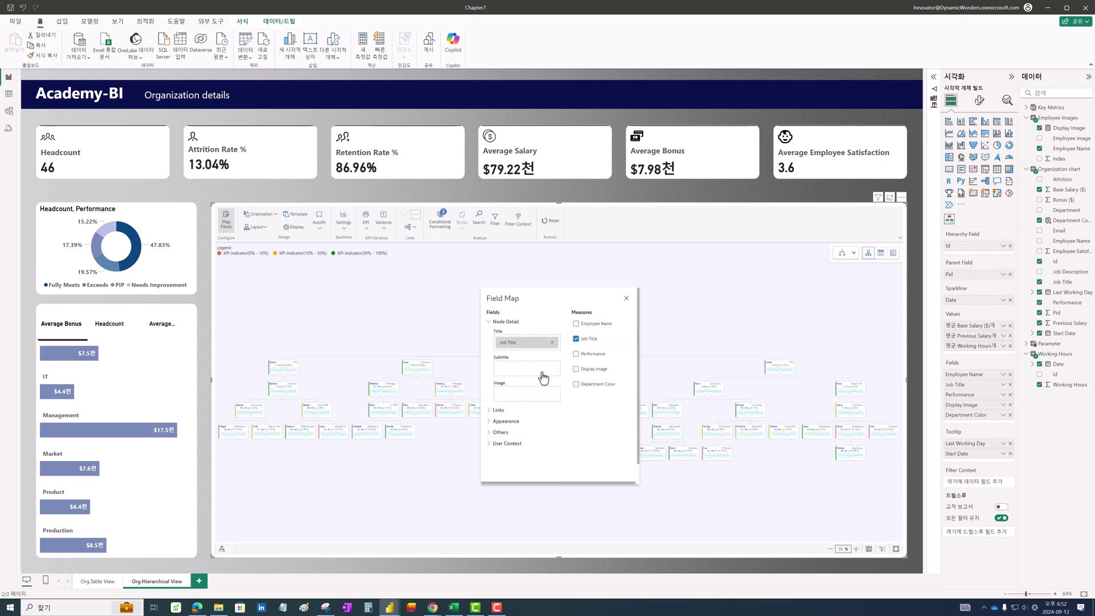
left_click(575, 323)
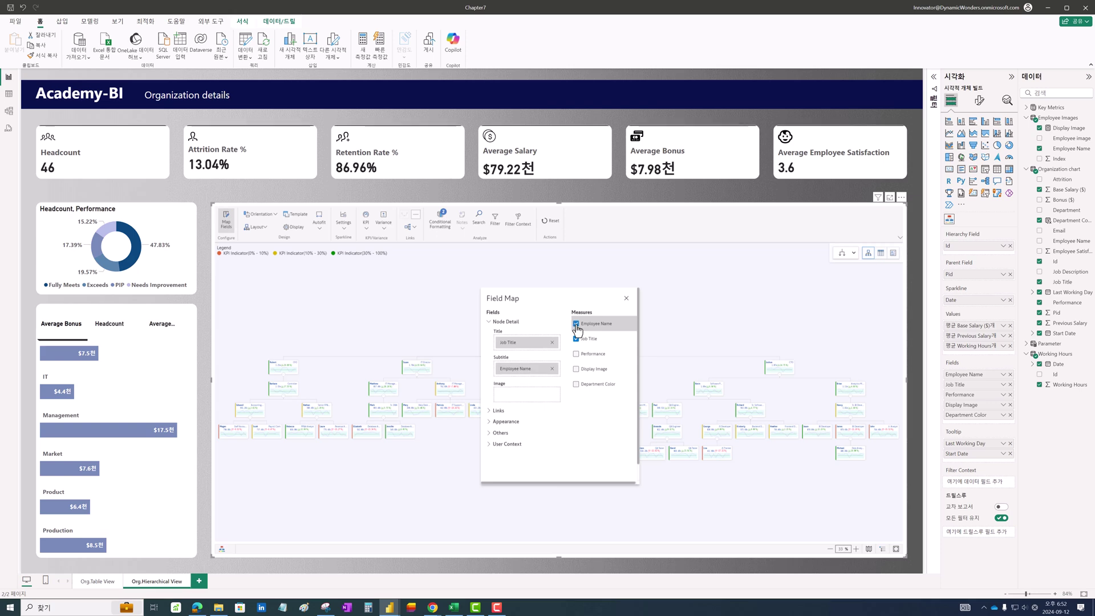
left_click(576, 369)
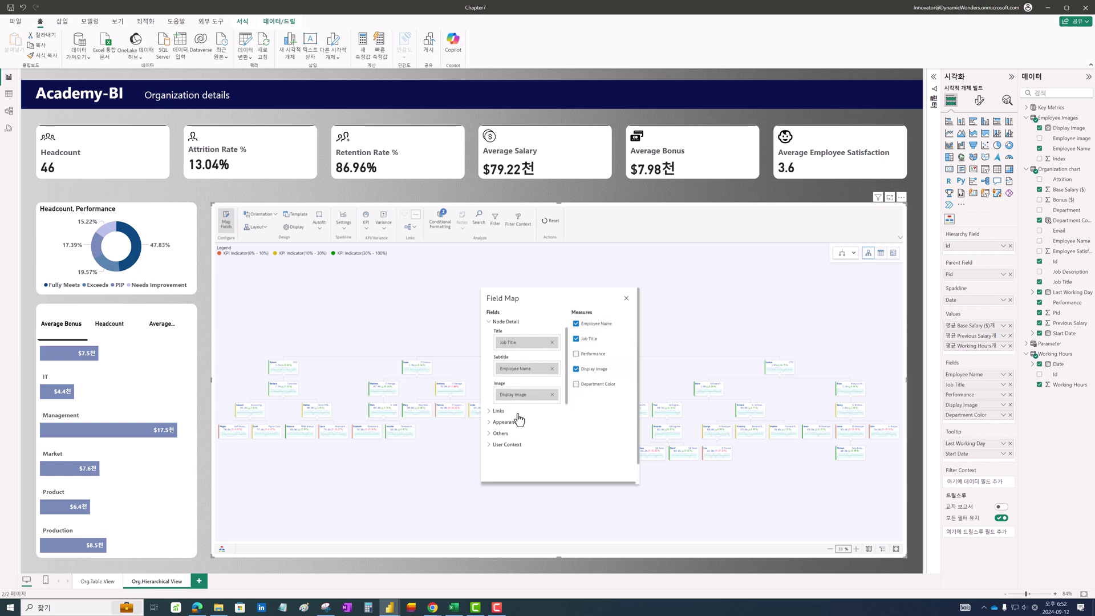
Map Department Color to the nodes' Border Color in the Field Map's appearance settings and apply the mapping.
left_click(493, 423)
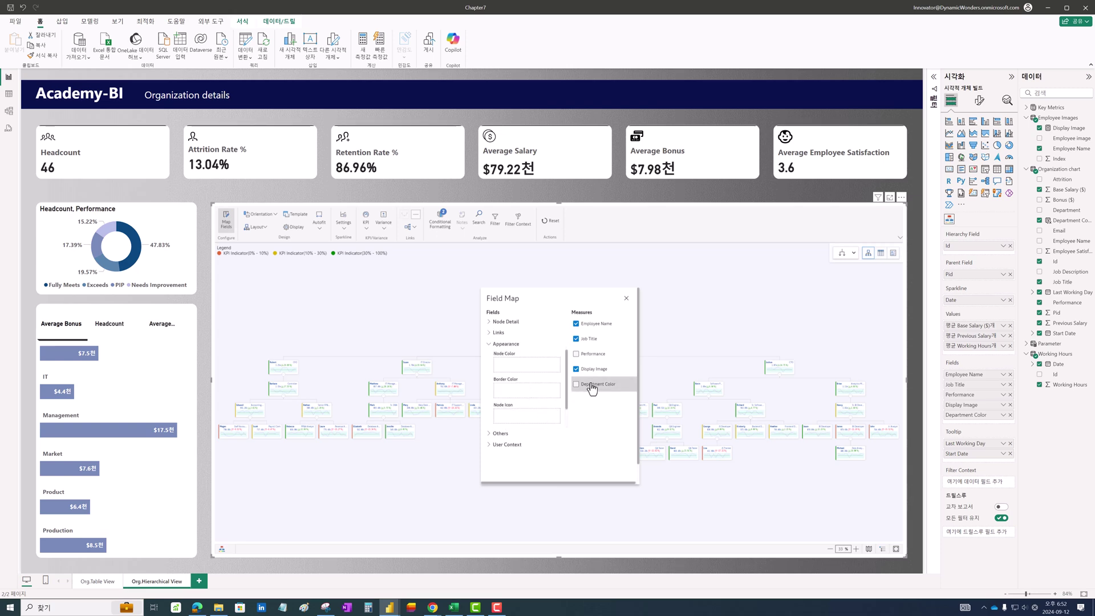
left_click_drag(591, 388, 532, 390)
left_click(622, 470)
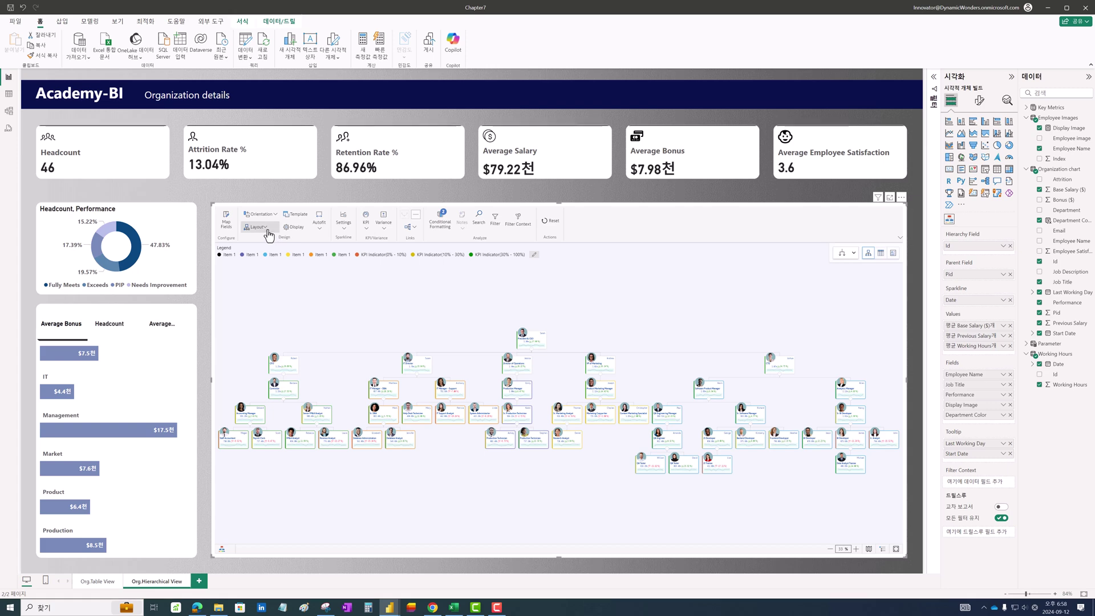
Change the chart layout so leaf nodes stack vertically, and set the connector color to Black.
left_click(262, 227)
left_click(253, 250)
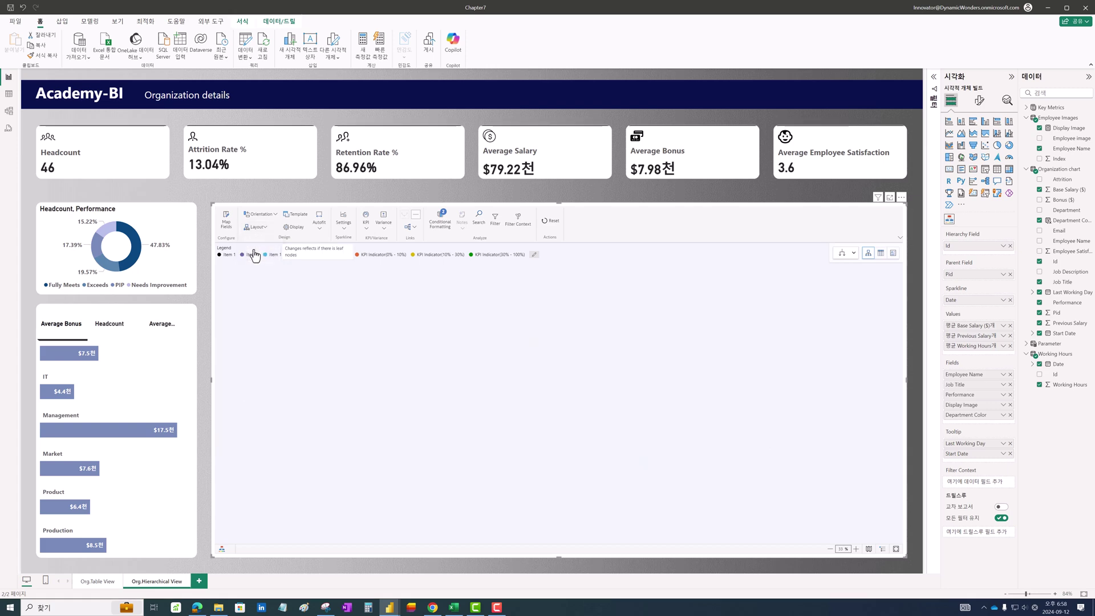
left_click(296, 228)
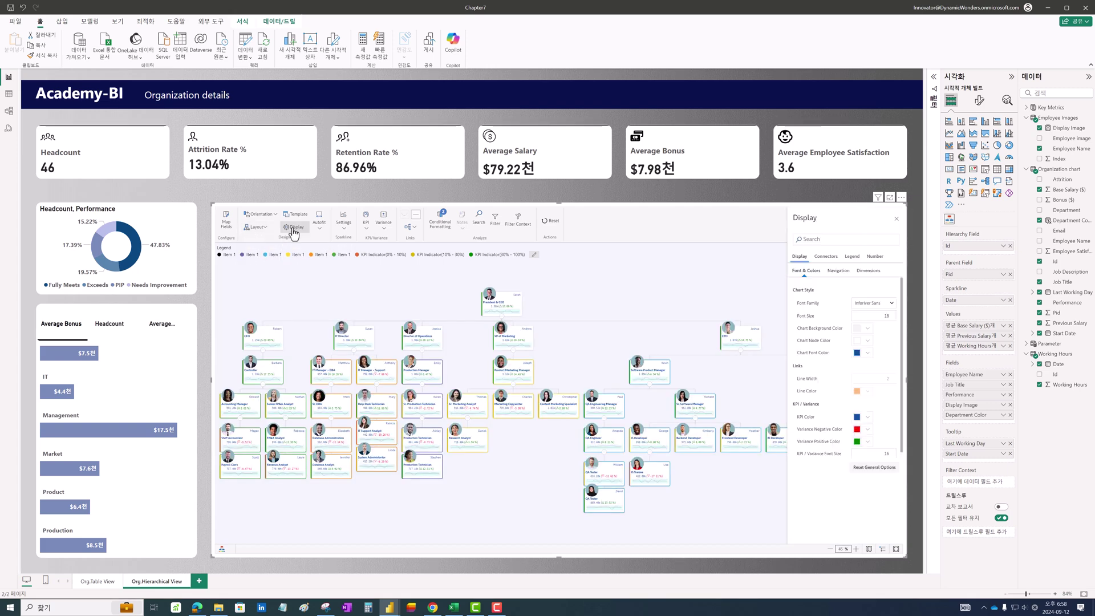
left_click(822, 257)
left_click(859, 289)
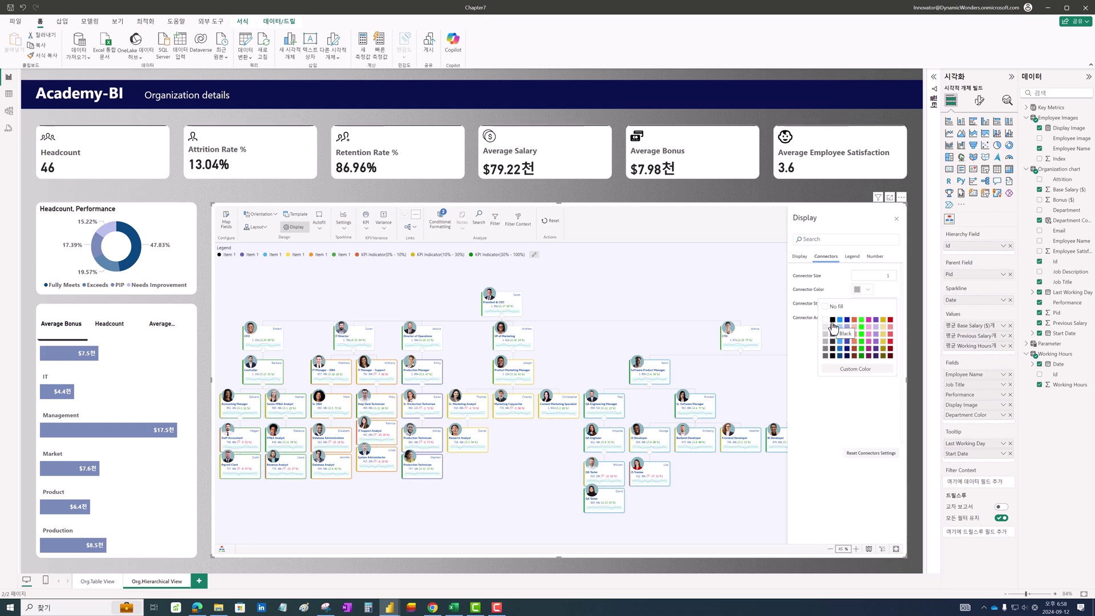
left_click(832, 321)
Lower the chart's value decimal places and set the number prefix to $.
left_click(873, 257)
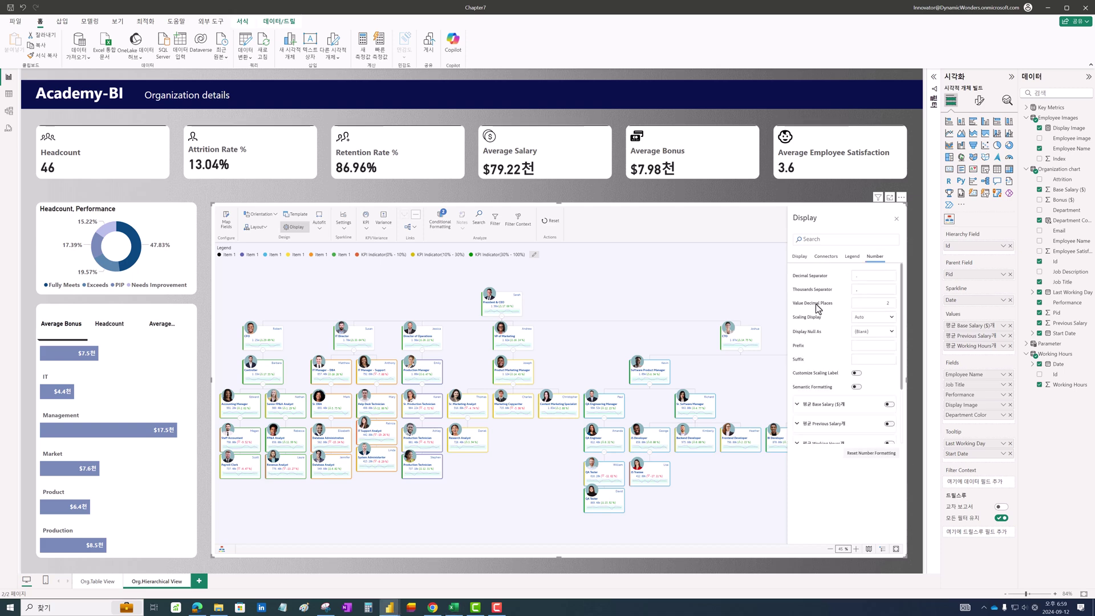
left_click(892, 306)
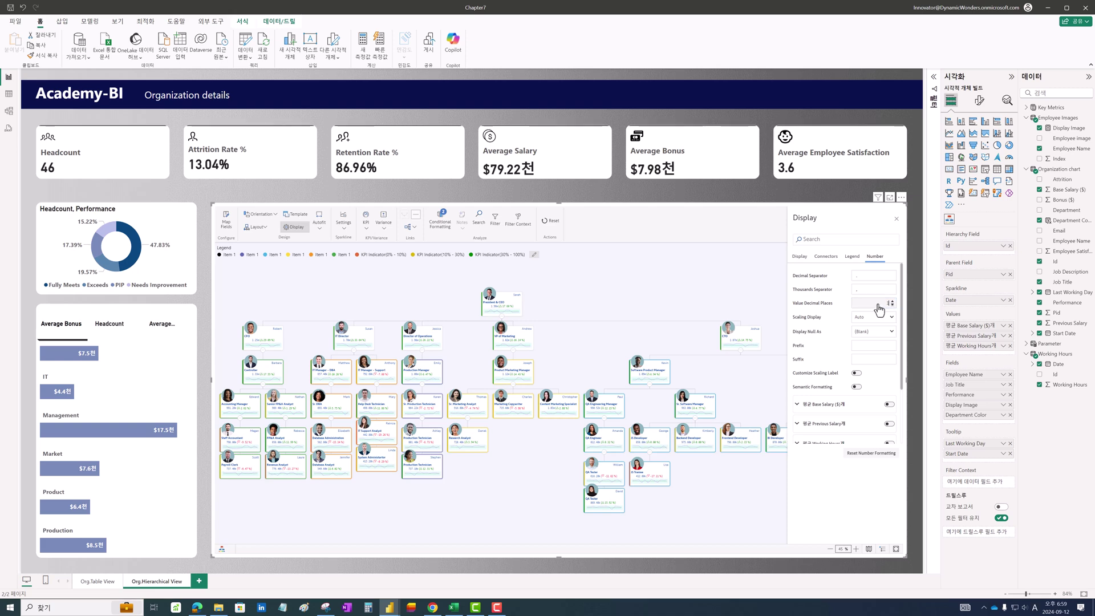
left_click(857, 346)
type("$")
scroll(864, 407, "down", 2)
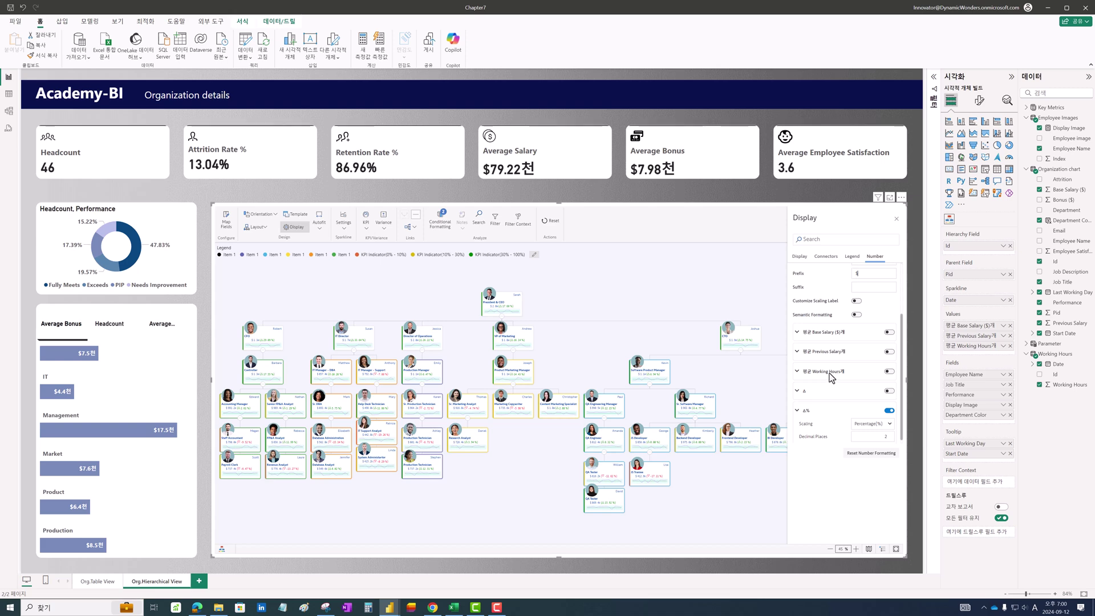
Enable separate number formatting for 평균 Working Hours and change the decimal places of Δ%.
left_click(889, 371)
scroll(812, 420, "down", 1)
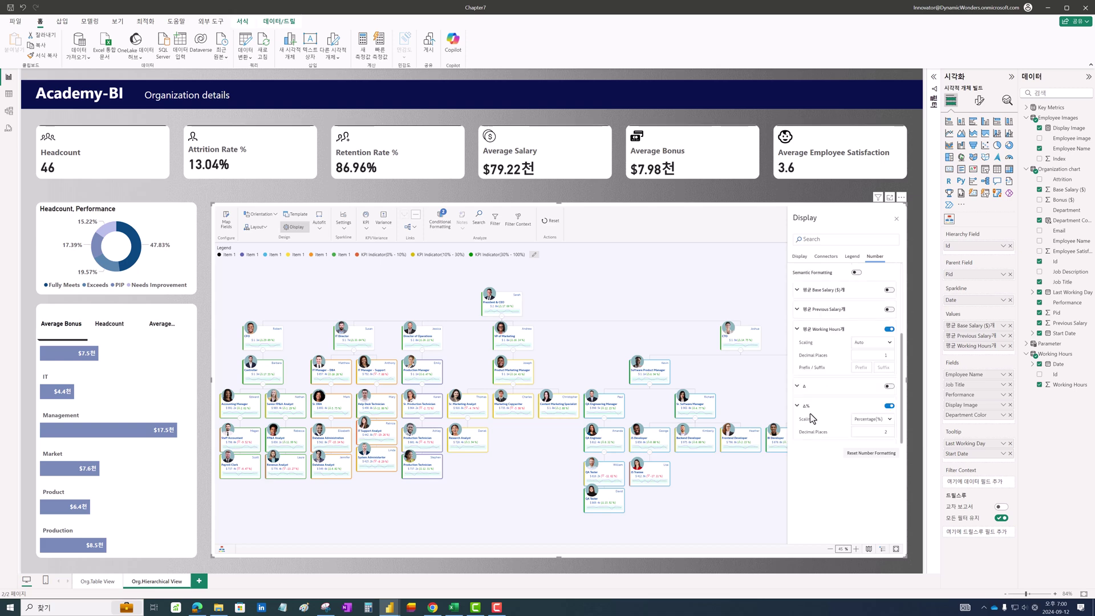
left_click(876, 432)
key("BackSpace")
Set the chart background color to No fill and close the display settings.
left_click(799, 256)
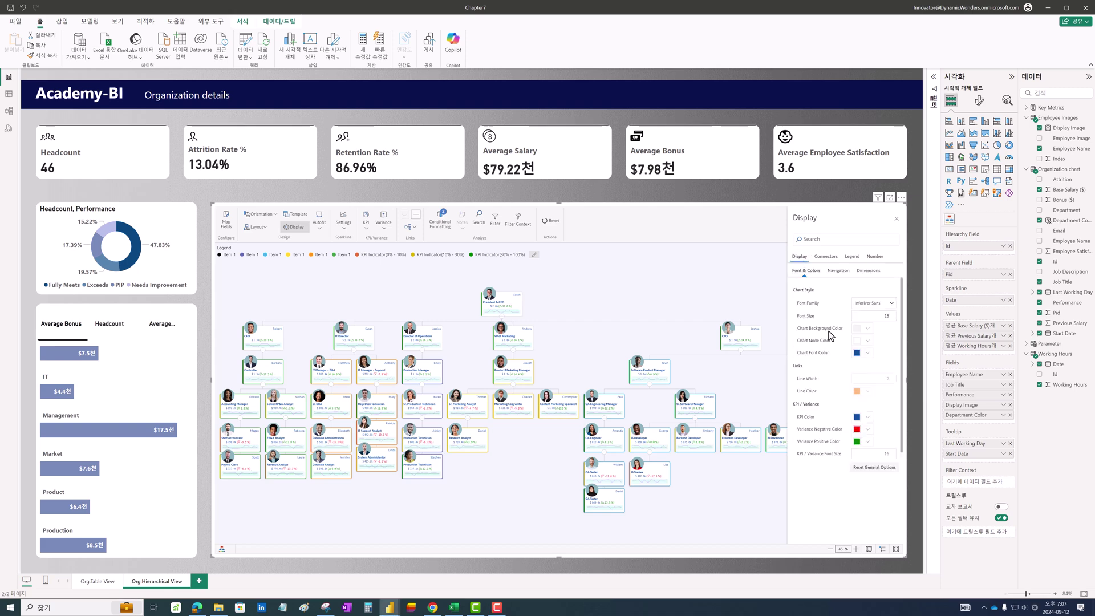
left_click(864, 328)
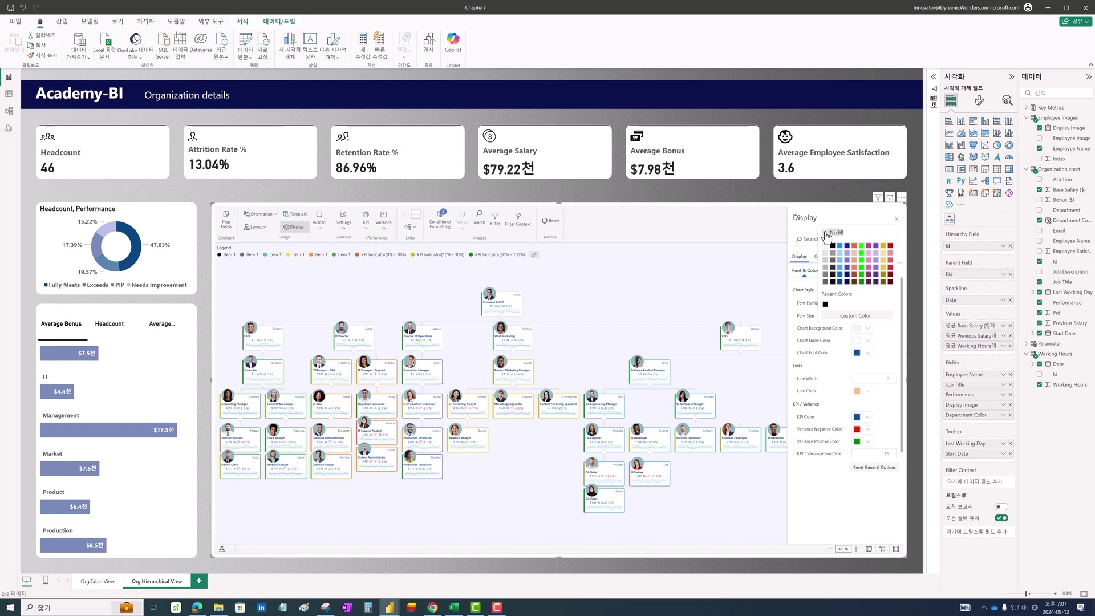
left_click(826, 234)
left_click(897, 218)
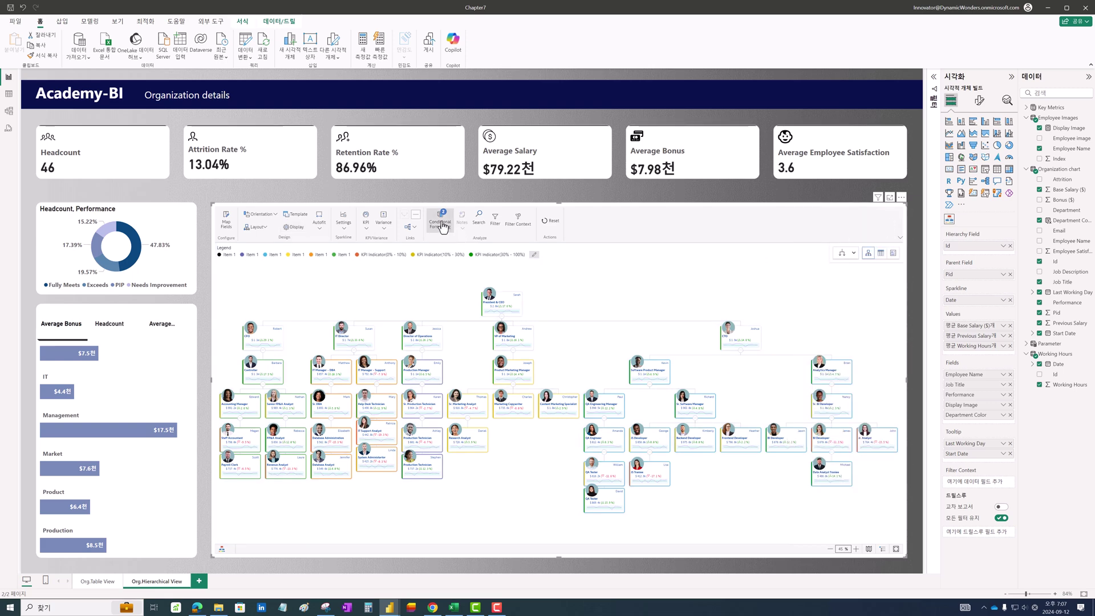
Delete the existing KPI Indicator conditional formatting rules from the organization chart.
left_click(440, 224)
left_click(883, 253)
left_click(883, 253)
Create a conditional formatting rule titled PIP that applies a red border to the Left Side when Performance is PIP.
left_click(876, 239)
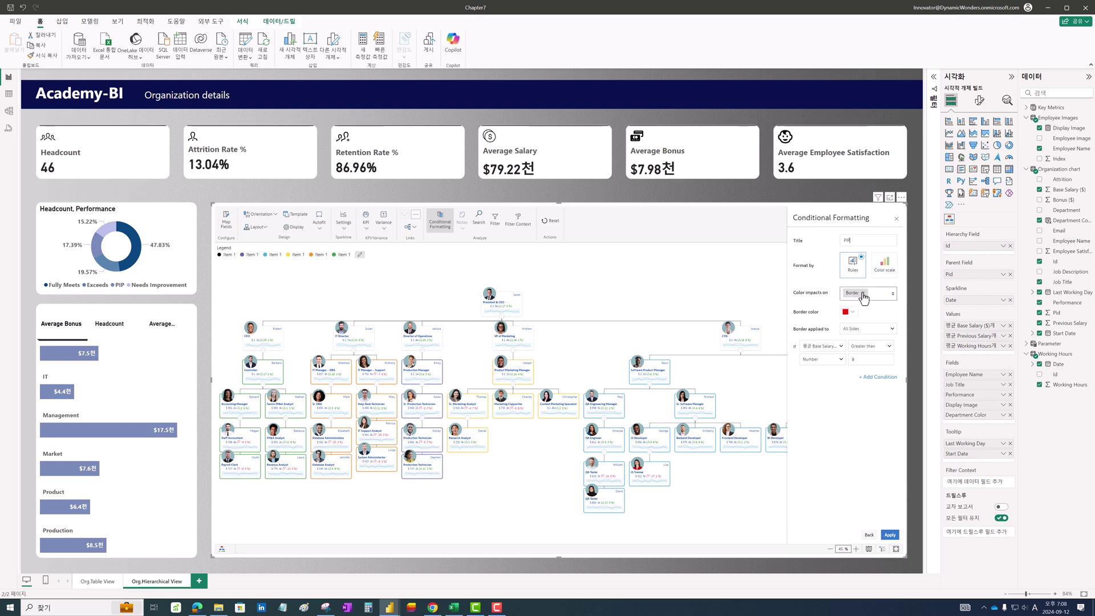
left_click(867, 328)
left_click(850, 382)
left_click(840, 346)
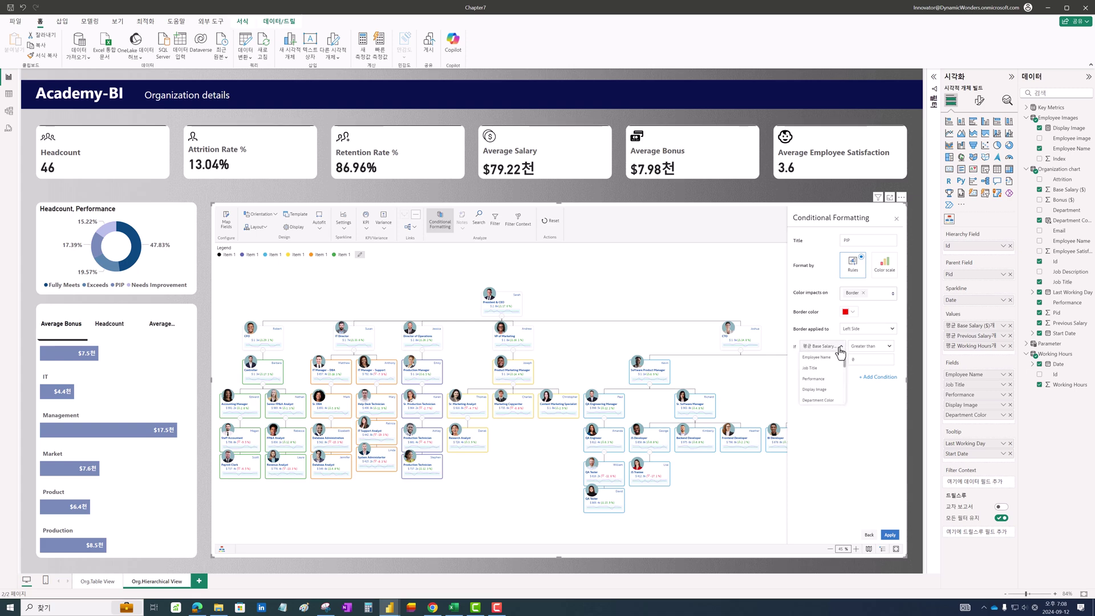
left_click(827, 387)
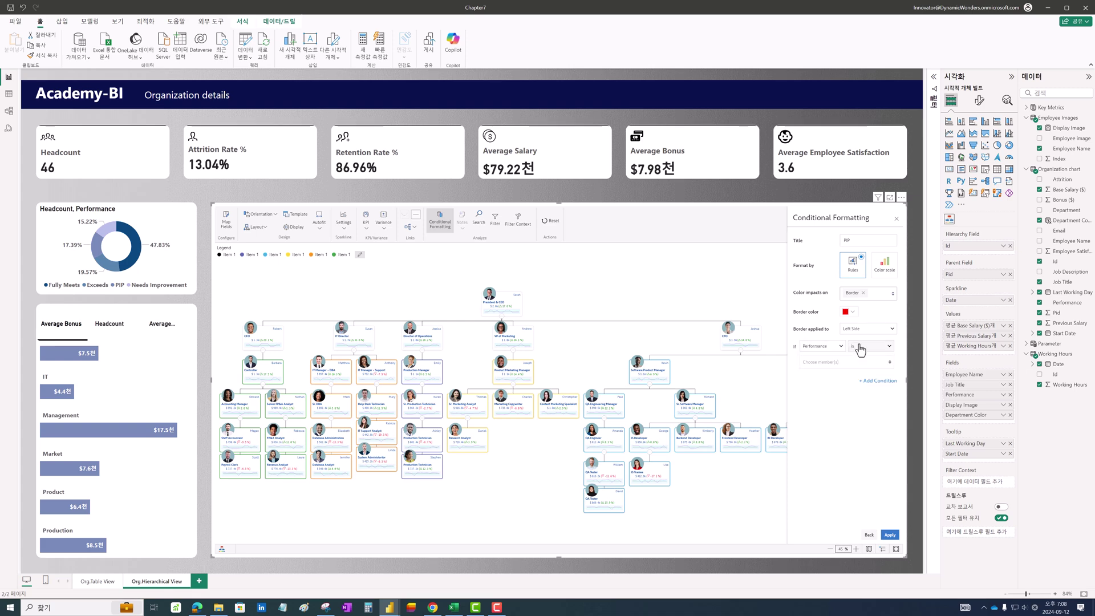
left_click(847, 362)
left_click(806, 302)
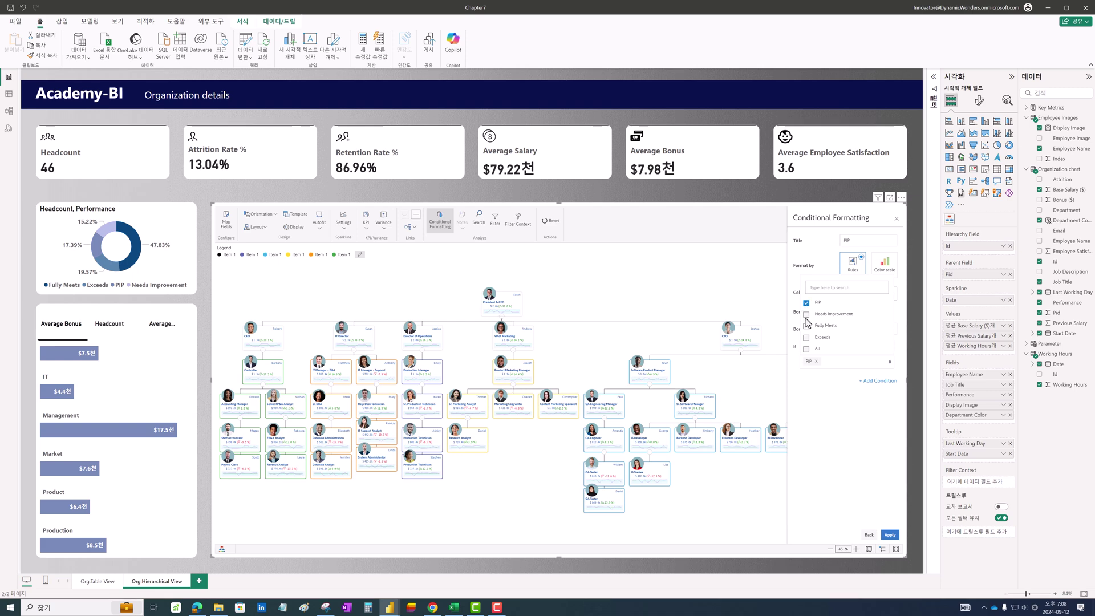
left_click(811, 395)
left_click(889, 535)
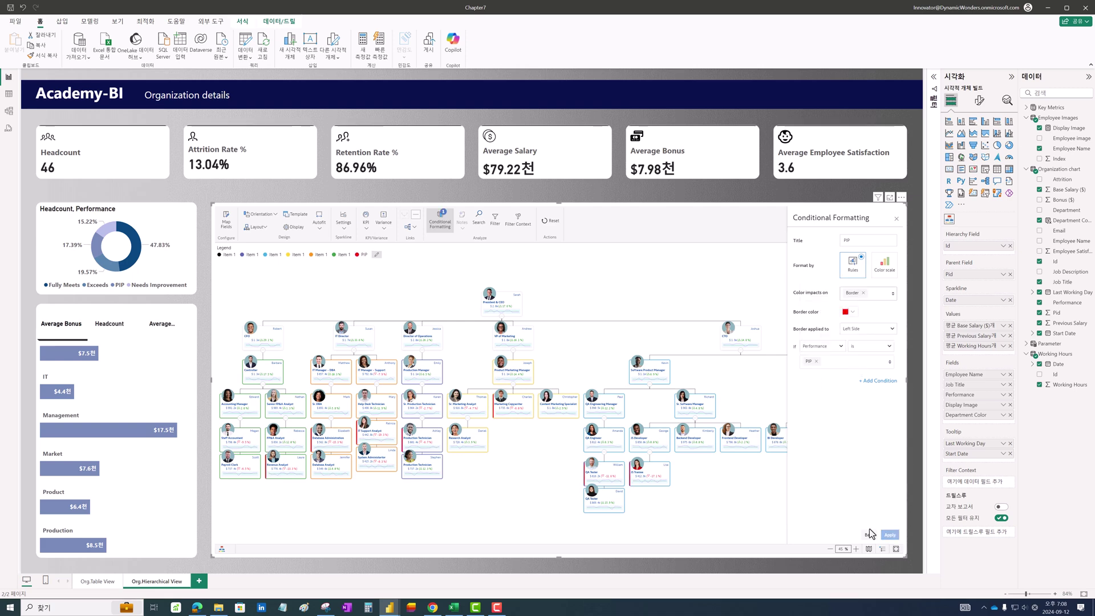
left_click(868, 534)
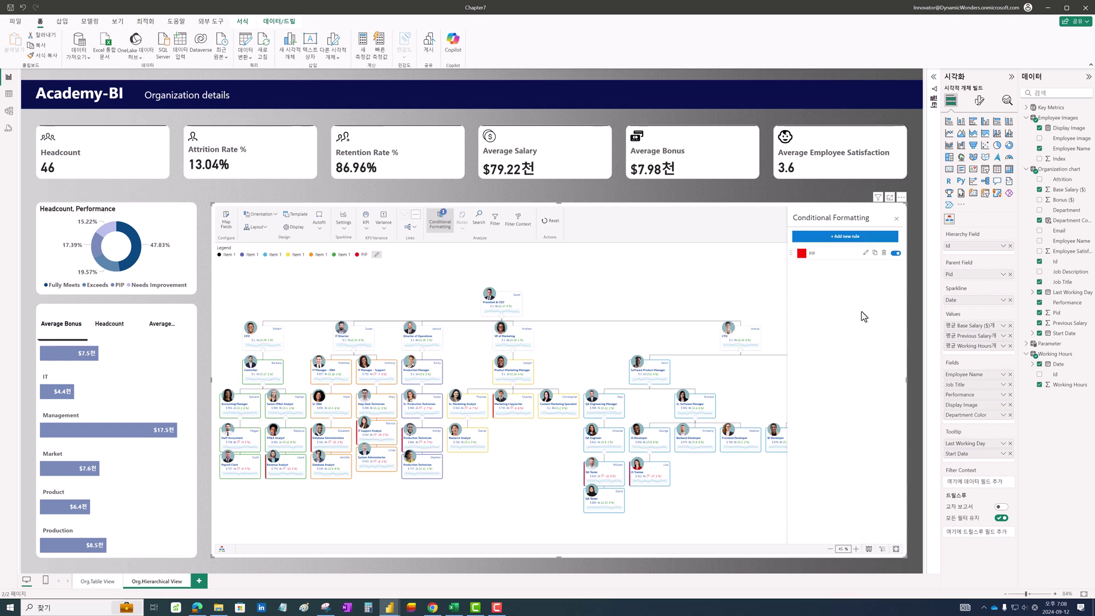
Create a conditional formatting rule titled Needs Improvement that applies a border on All Sides when Performance is Needs Improvement.
left_click(849, 243)
left_click(879, 240)
type("Needs Improvement")
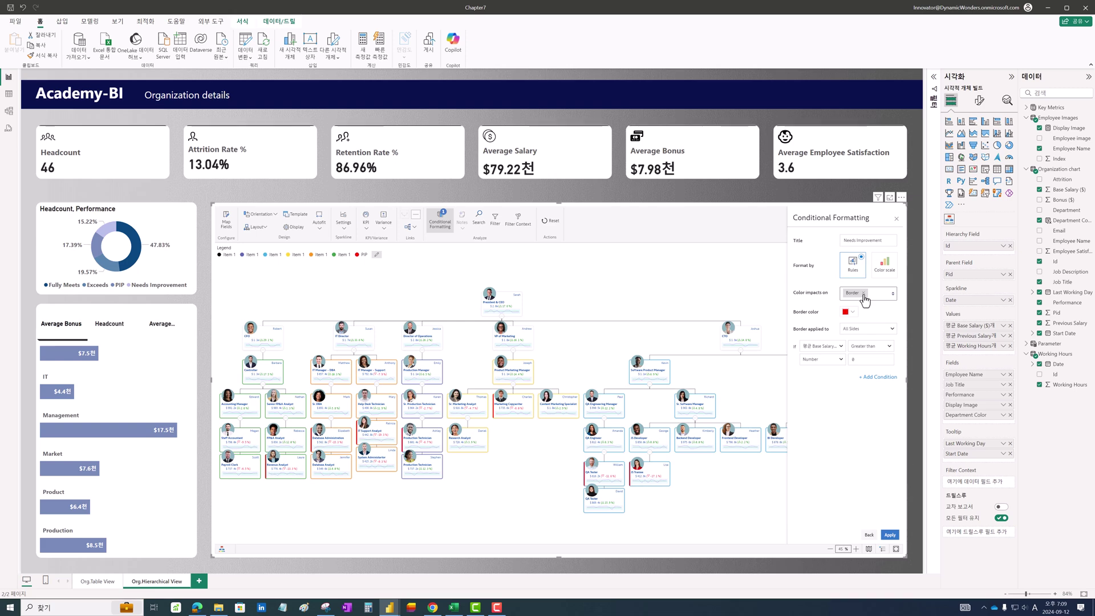
left_click(853, 333)
left_click(859, 333)
left_click(831, 347)
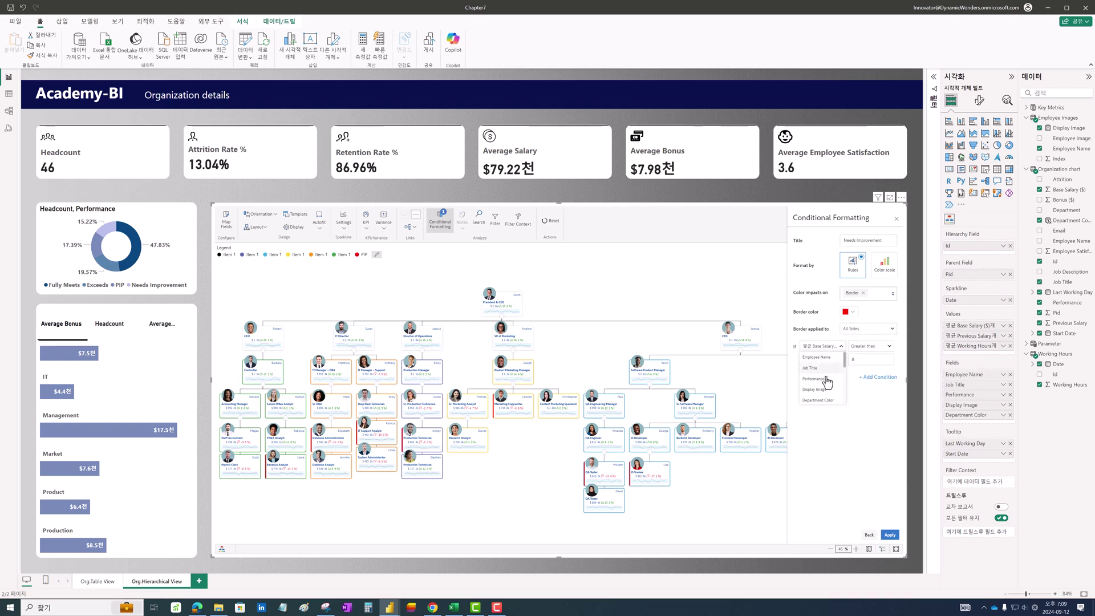
left_click(827, 379)
left_click(863, 360)
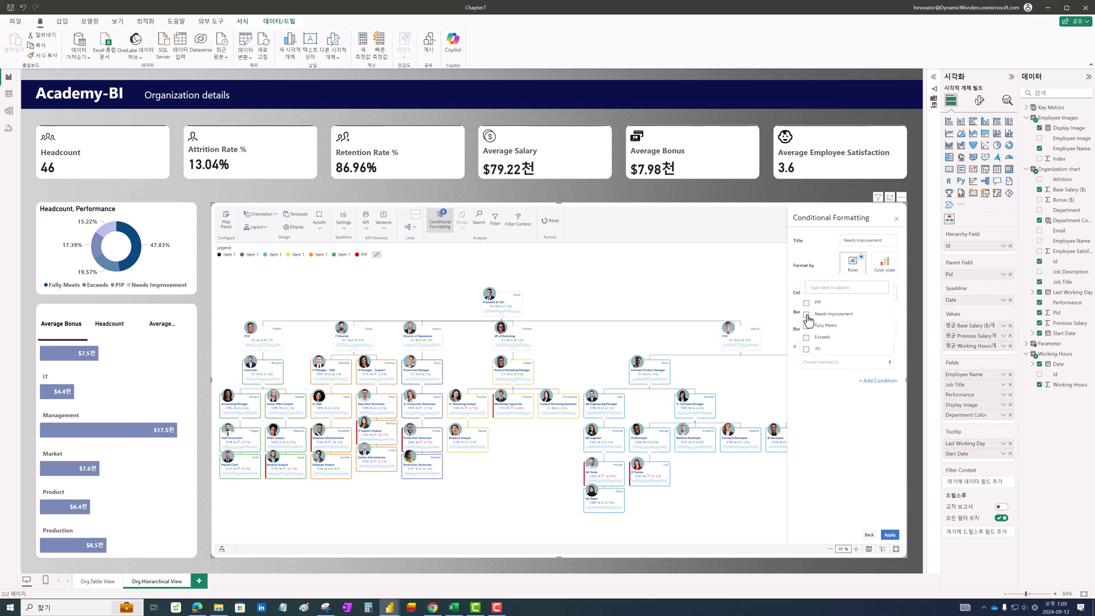
left_click(806, 315)
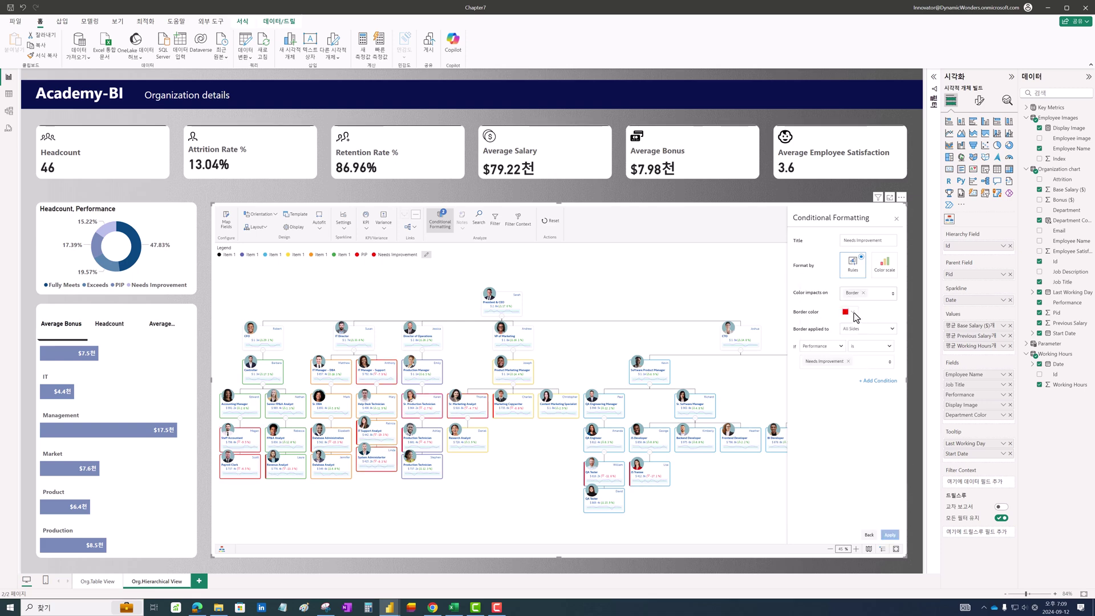
Set the Needs Improvement rule's border color to dark blue and return to the rule list.
left_click(852, 313)
left_click(834, 343)
left_click(868, 536)
Start a conditional formatting rule titled On Notice Period that colors the Node based on Last Working Day.
left_click(833, 241)
type("On Notice Period")
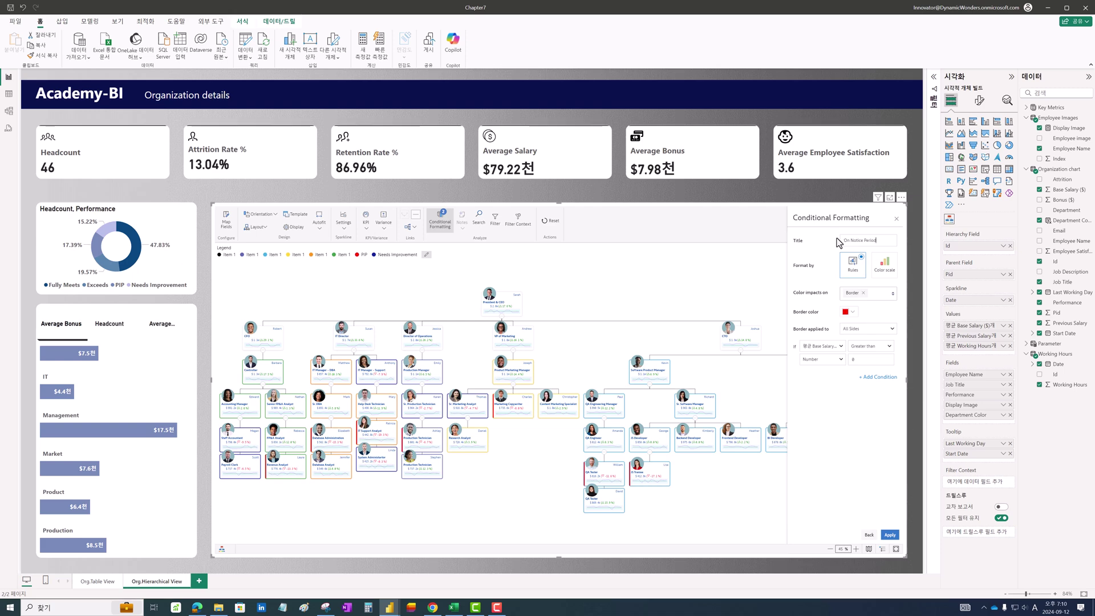
left_click(864, 293)
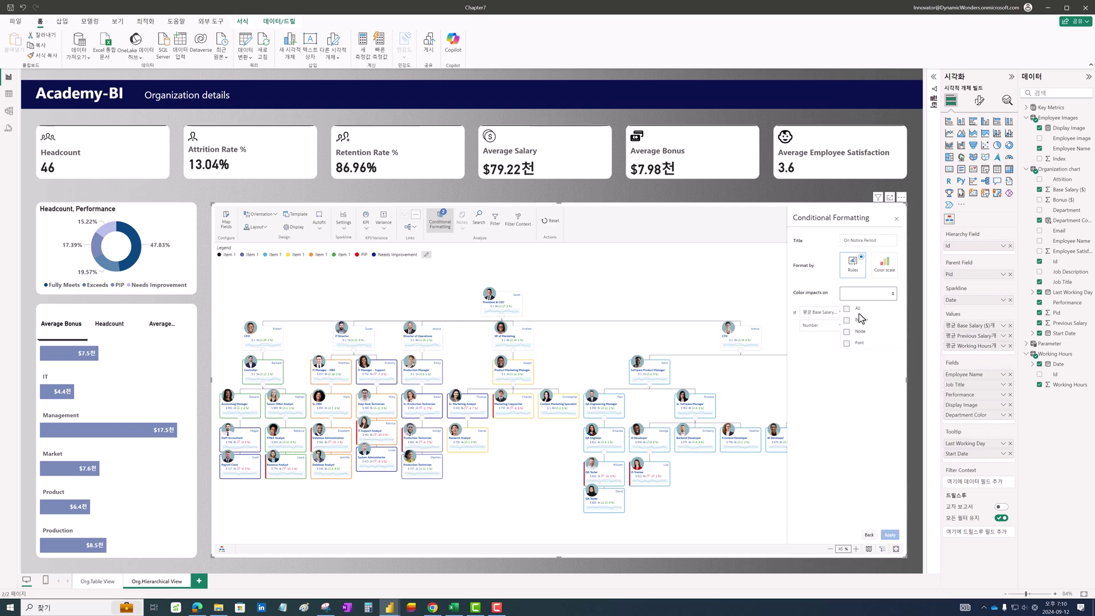
left_click(846, 331)
left_click(823, 329)
left_click(827, 358)
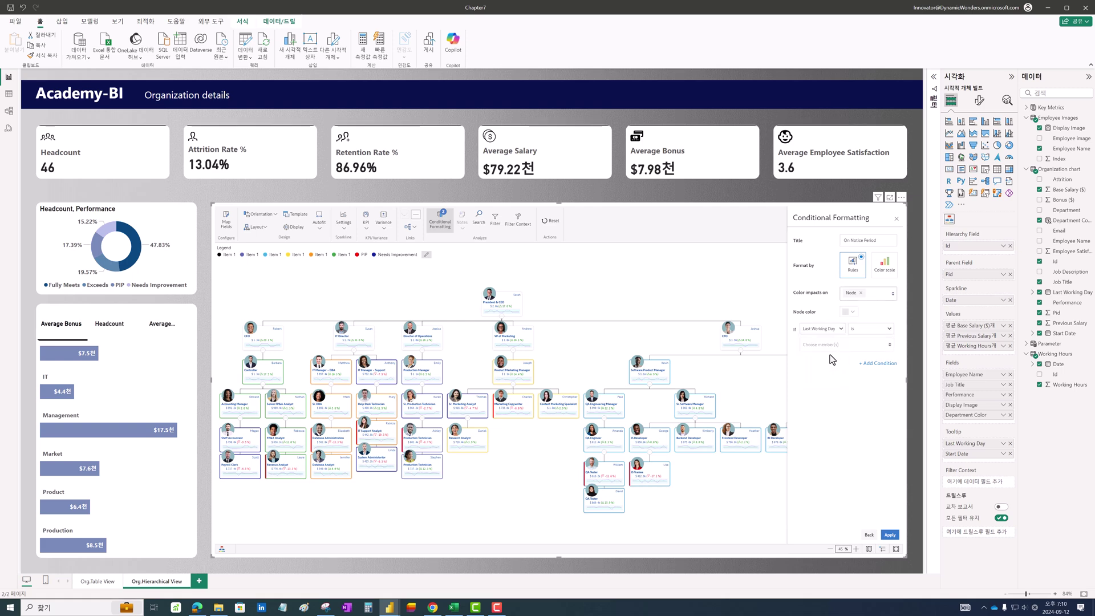
Set the rule's condition to is between the custom dates 2024/4/1 and 2024/7/31, and apply the rule.
left_click(865, 329)
left_click(862, 368)
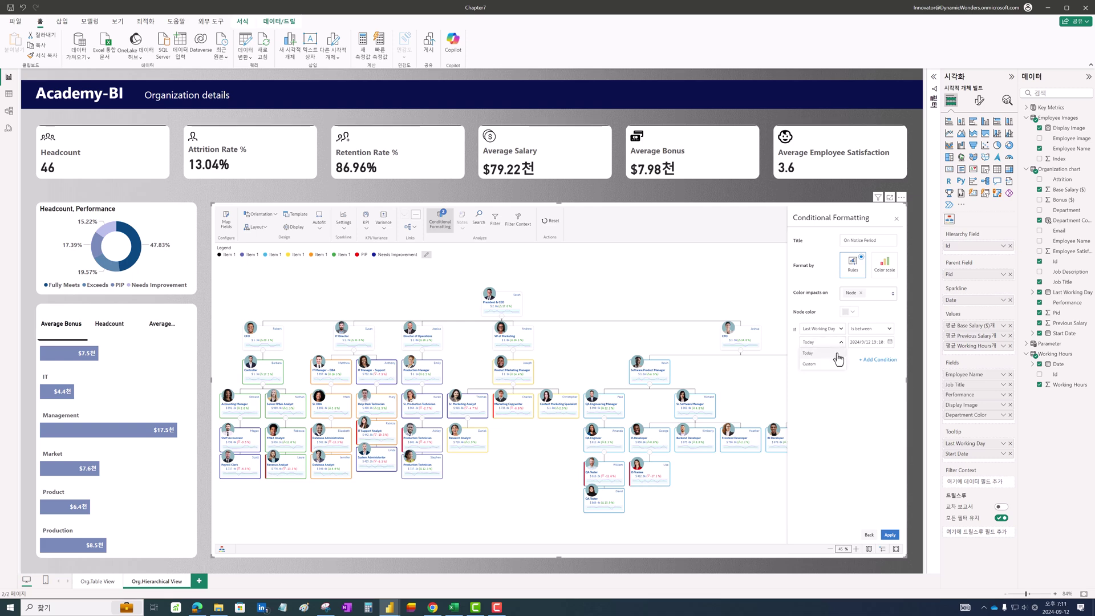
left_click(890, 342)
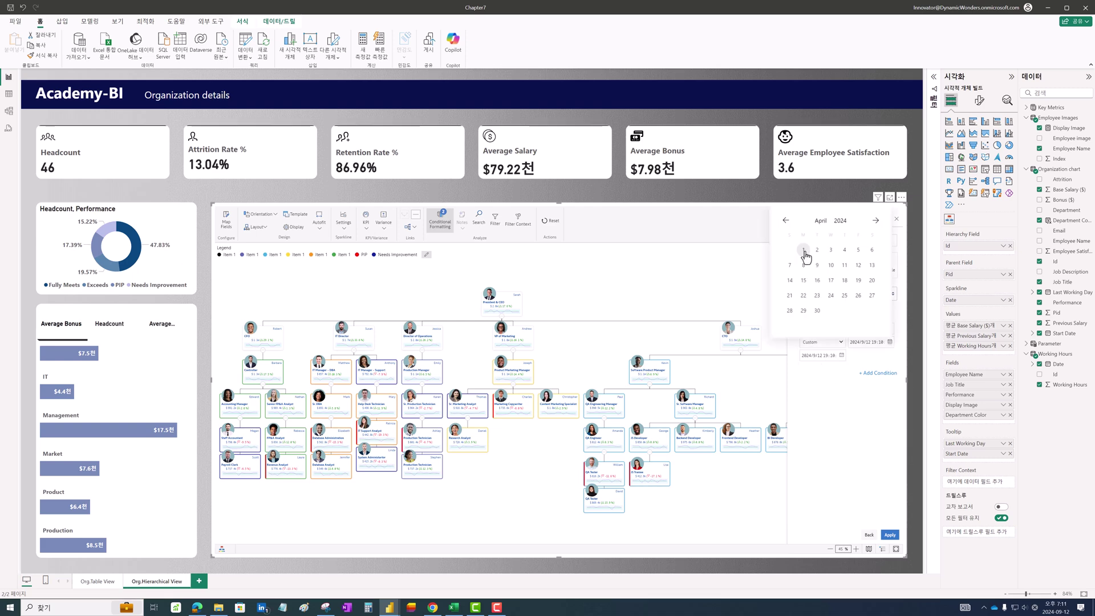
left_click(804, 262)
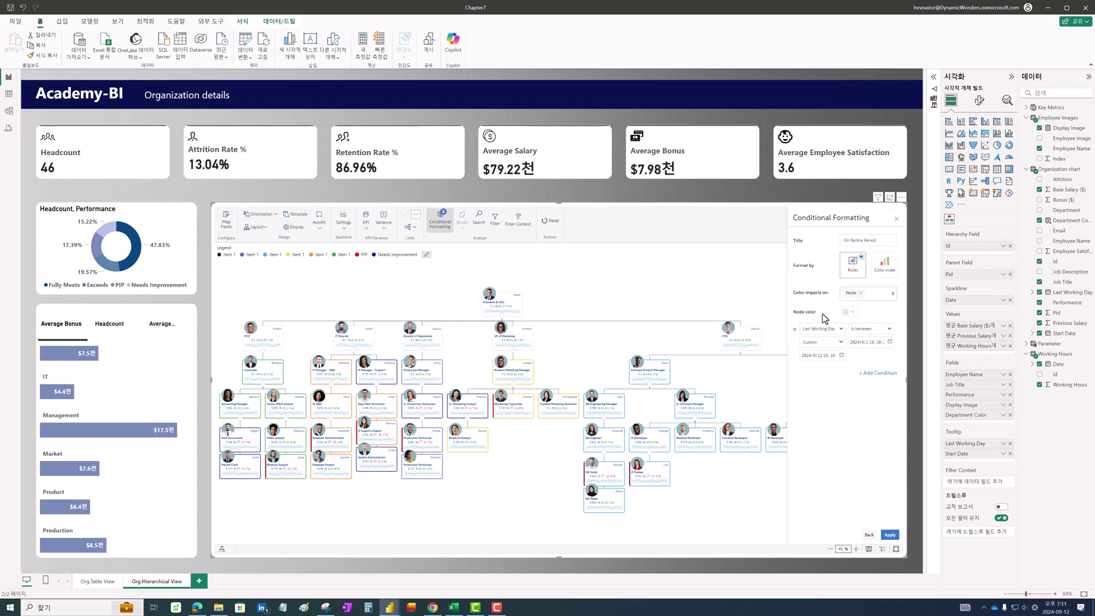
left_click(841, 355)
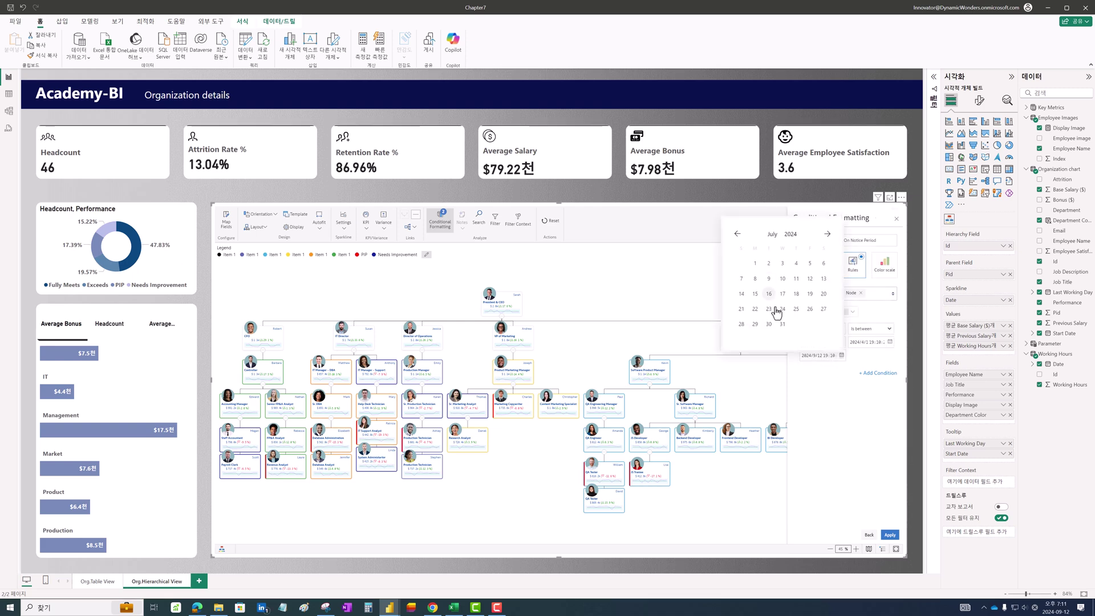
left_click(782, 324)
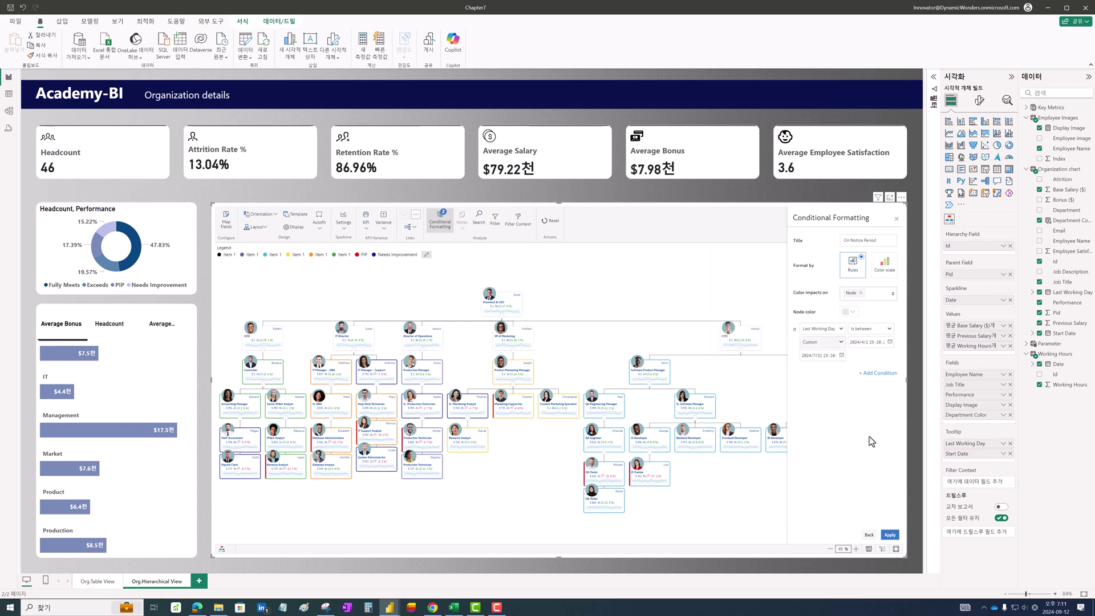
left_click(890, 535)
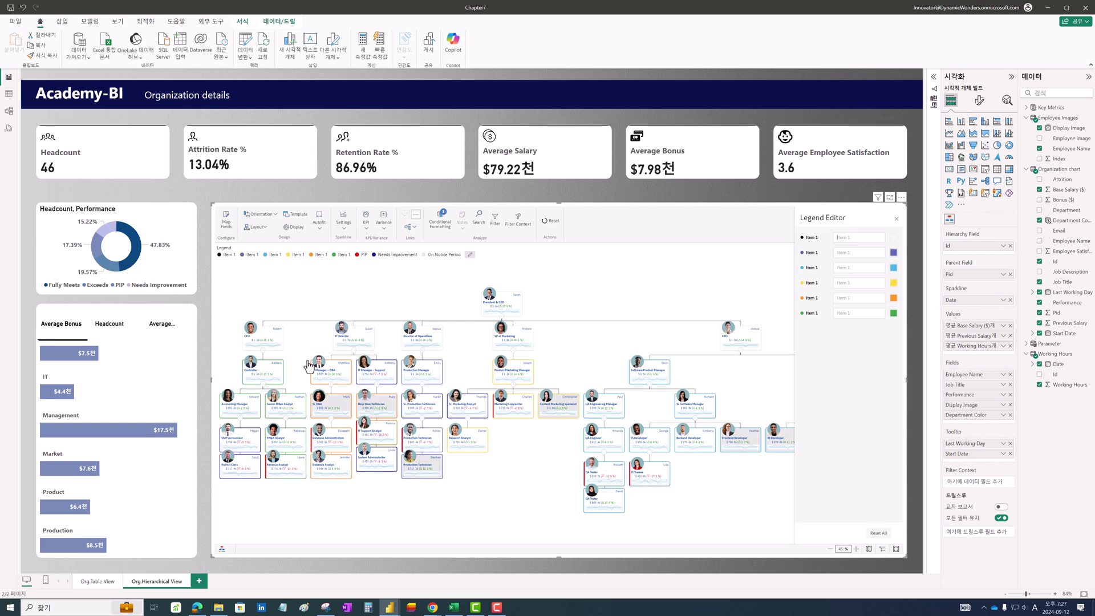
Edit the Department Color column's SWITCH formula so that the Management department uses a red color code.
mouse_move(353, 366)
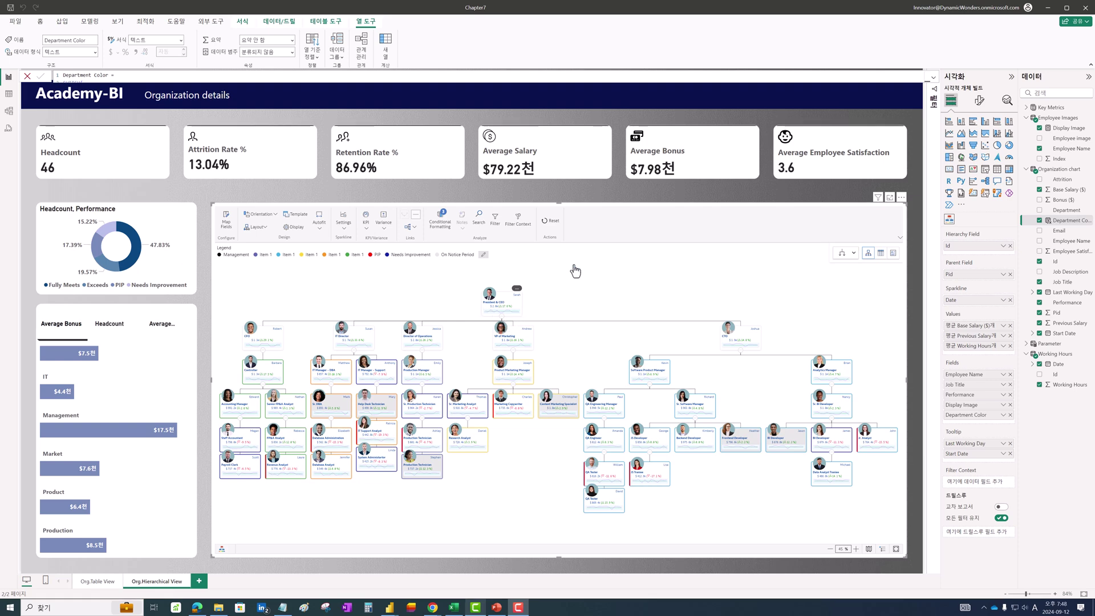
left_click(260, 84)
key("ctrl+shift+Right")
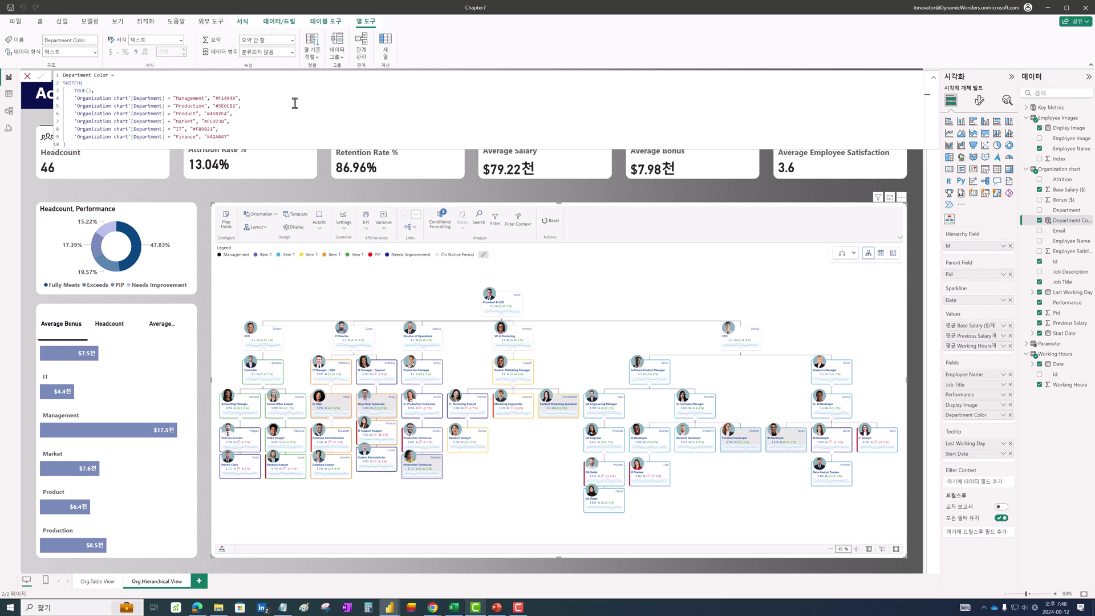
key("Return")
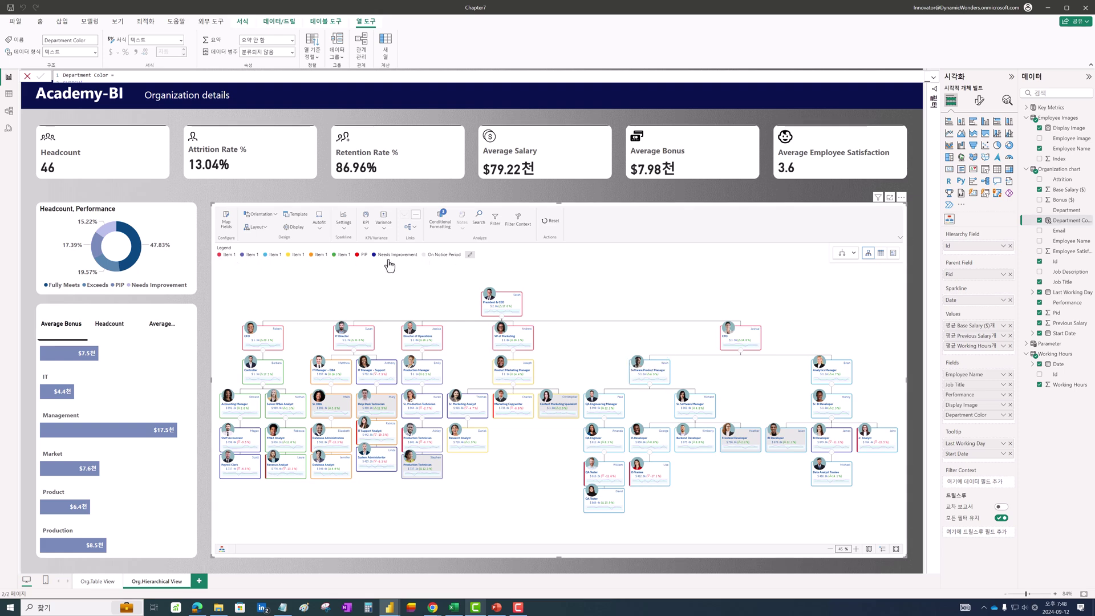
Rename the chart's first three legend entries as Management, Product and Production.
left_click(469, 255)
left_click(853, 237)
type("Management")
left_click(857, 251)
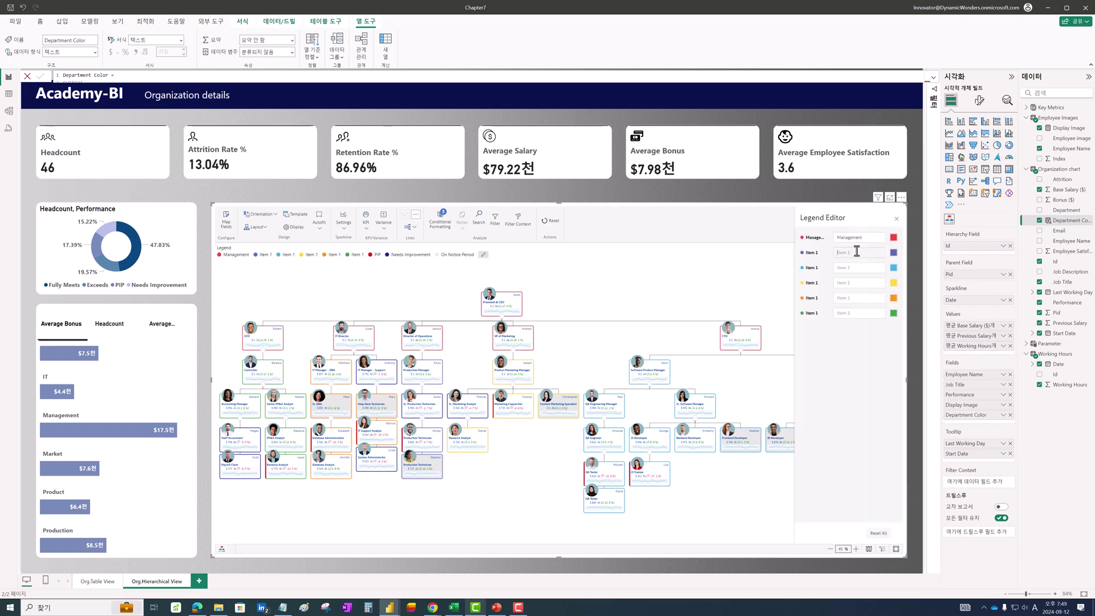
type("Product")
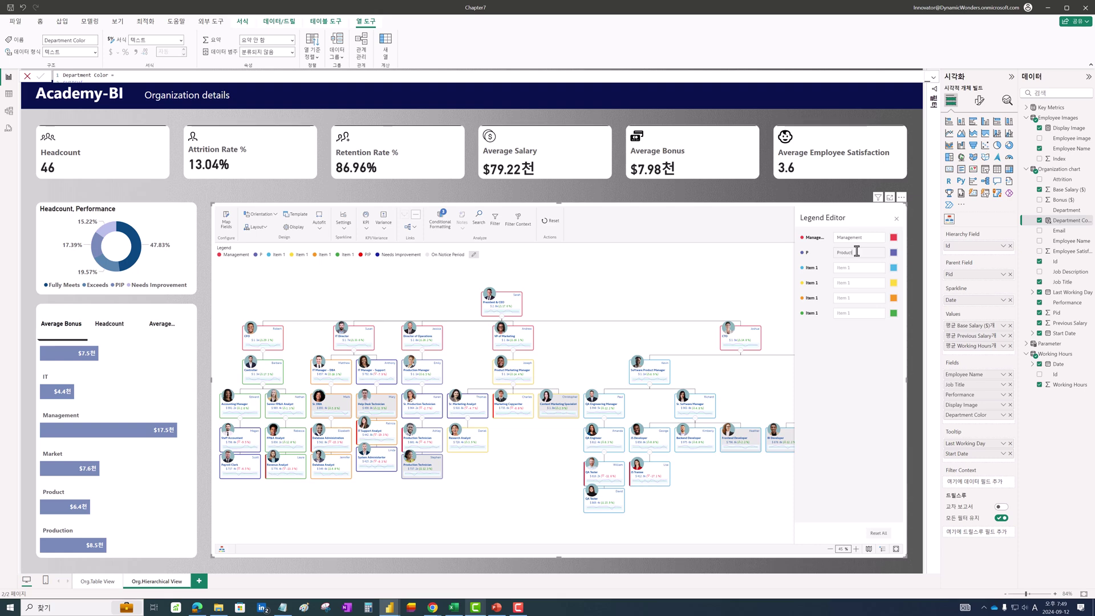
left_click(853, 267)
type("Production")
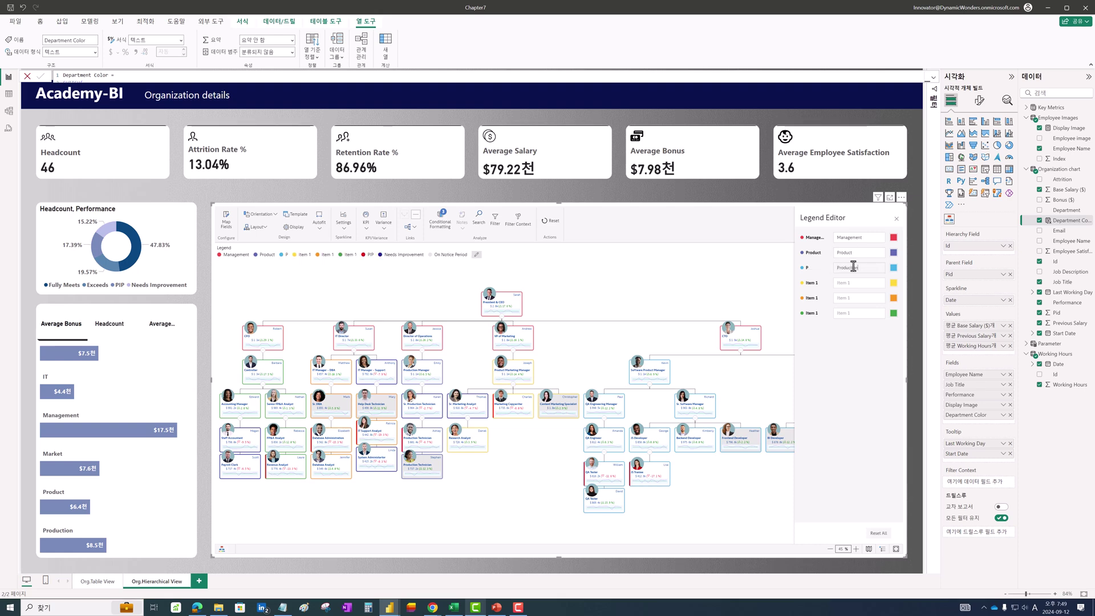
Rename the yellow, orange and green legend entries as Market, IT and Finance.
left_click(853, 283)
type("Market")
left_click(858, 297)
type("IT")
left_click(858, 313)
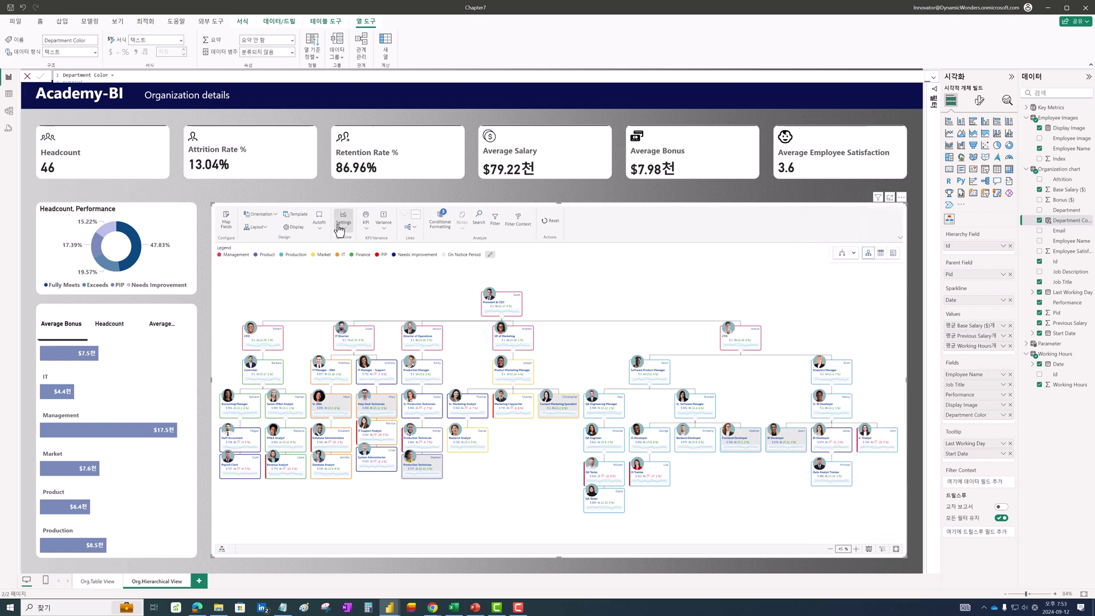
Adjust the background and axis colors of the organization chart's sparklines and save the formatting.
left_click(344, 221)
left_click(355, 304)
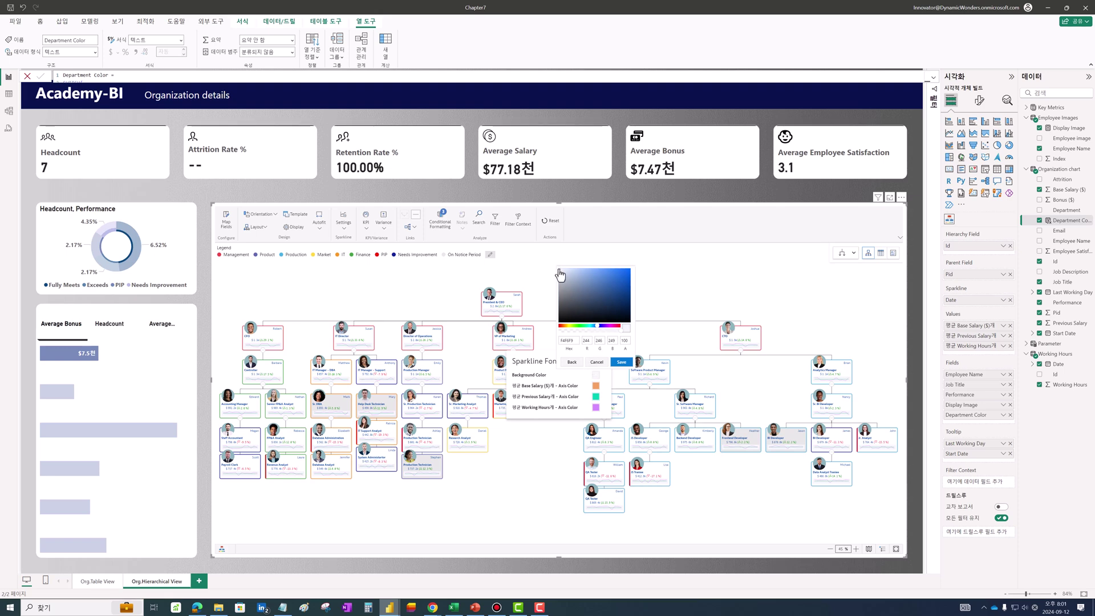
left_click(621, 362)
Highlight the Finance and IT departments in turn through the chart's legend, and clear the selection.
left_click(361, 264)
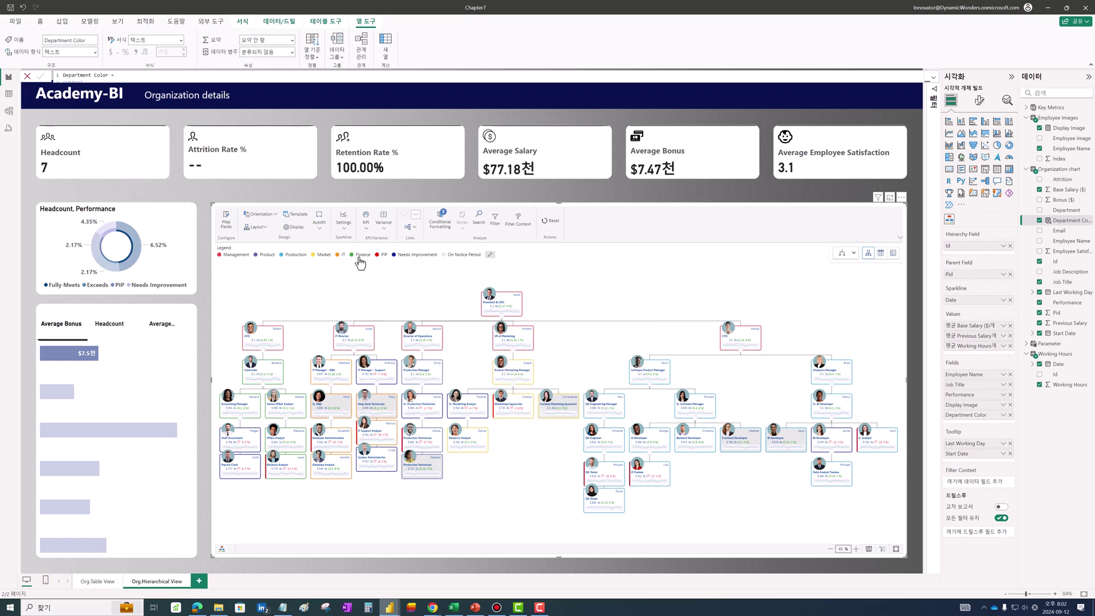
left_click(342, 258)
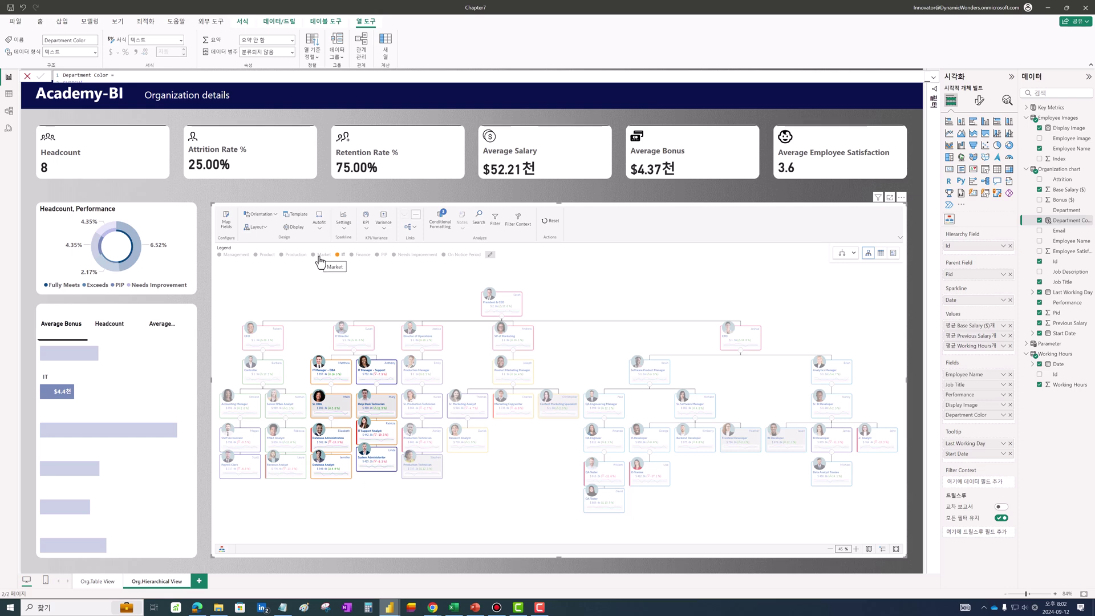
left_click(343, 255)
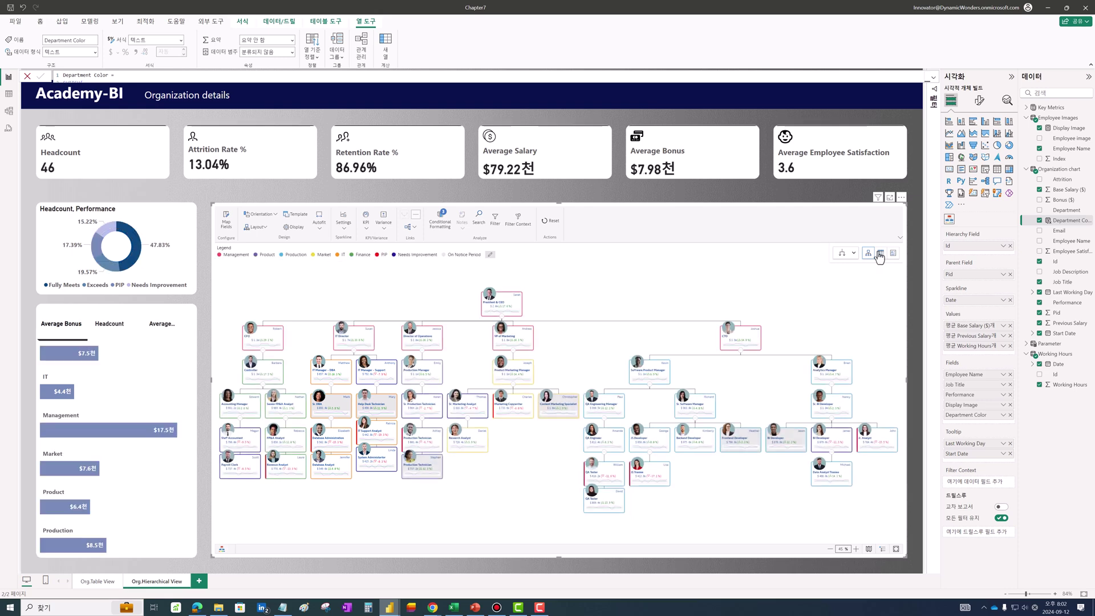
Switch the organization chart to its table view and review the employee rows grouped by level.
left_click(880, 252)
scroll(810, 335, "down", 5)
scroll(810, 335, "up", 5)
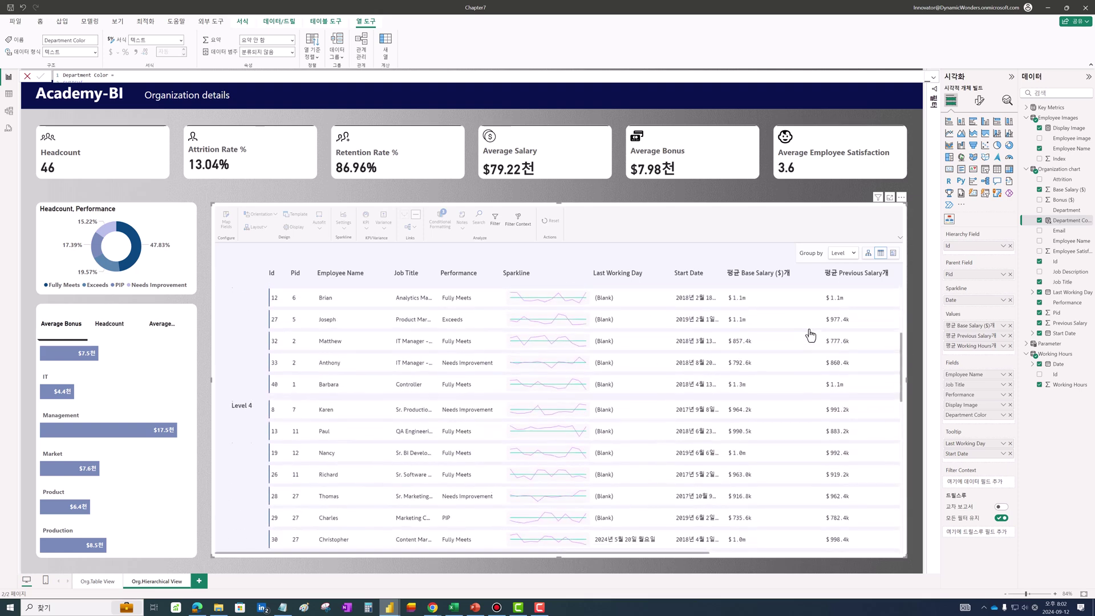
Review the employee cards by level and one card's tooltip details in the card view, and return to the hierarchy view.
left_click(893, 255)
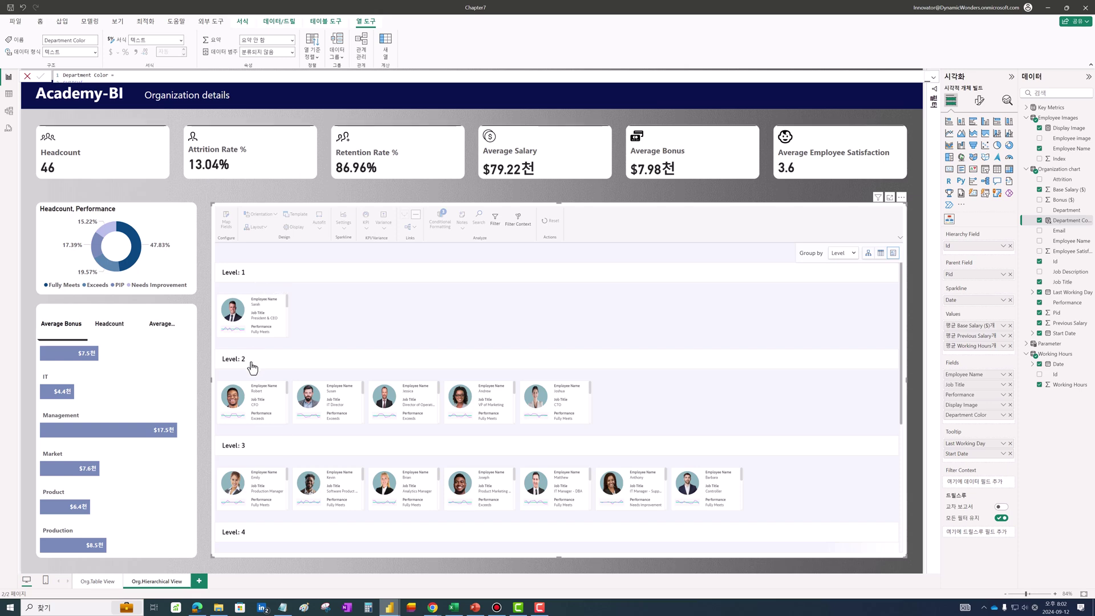
scroll(710, 400, "down", 2)
mouse_move(707, 380)
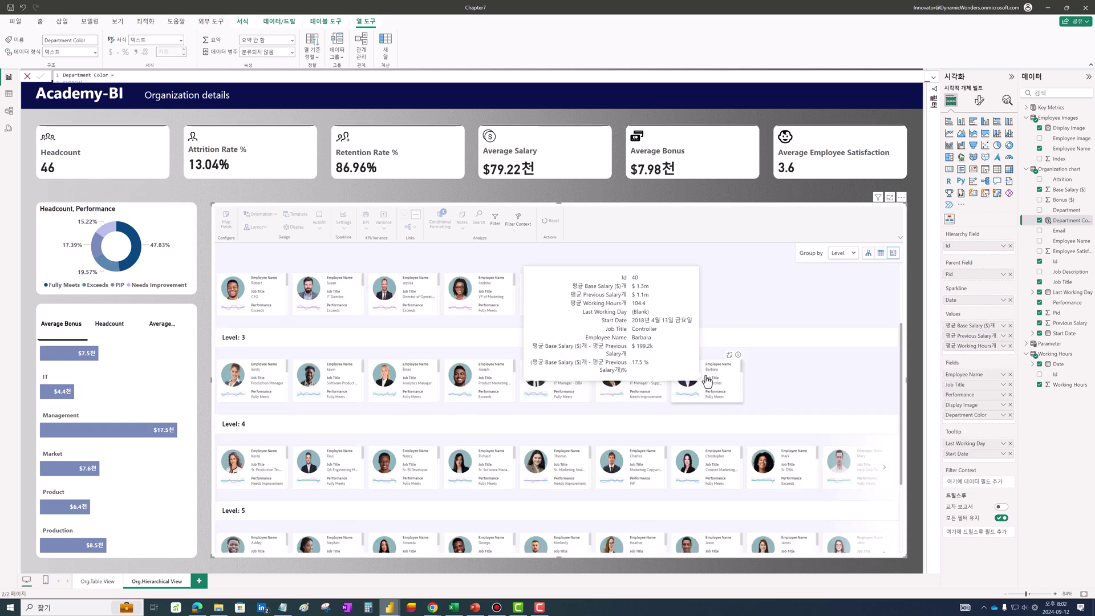
scroll(707, 376, "up", 2)
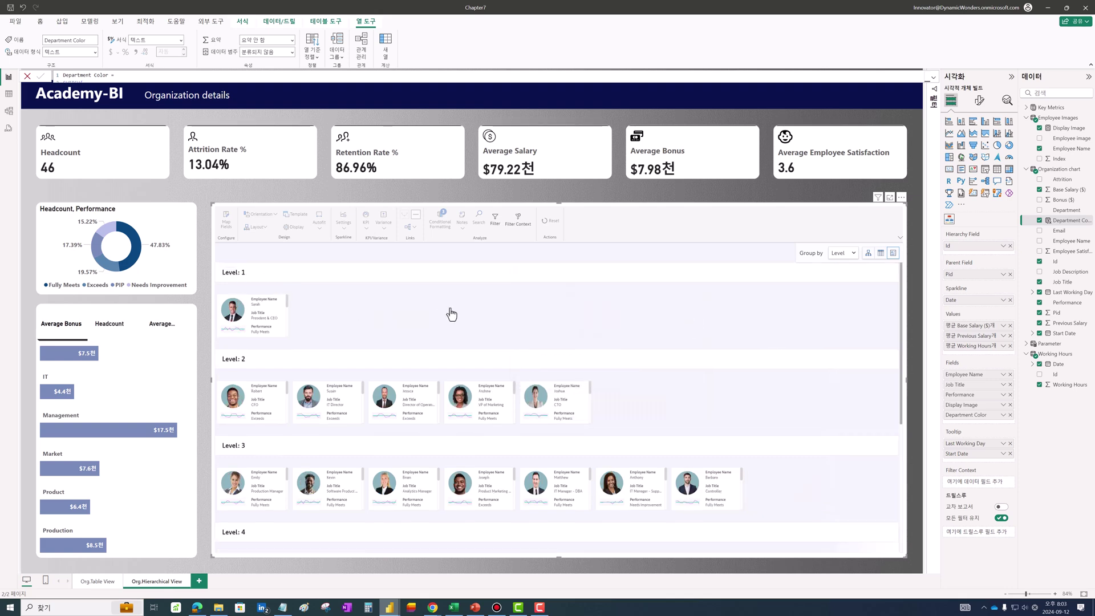
left_click(868, 253)
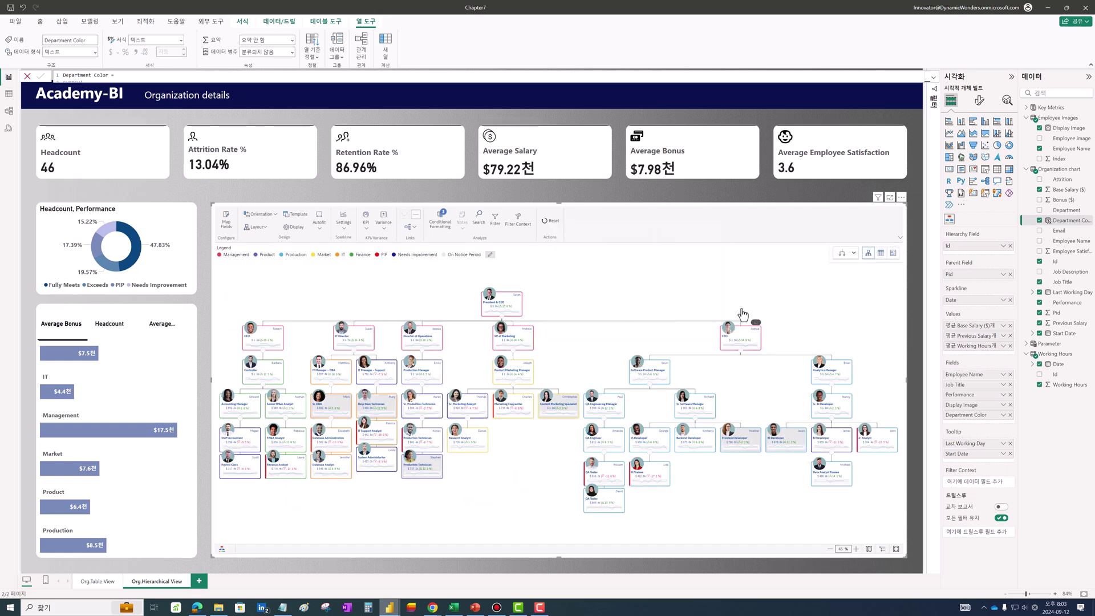